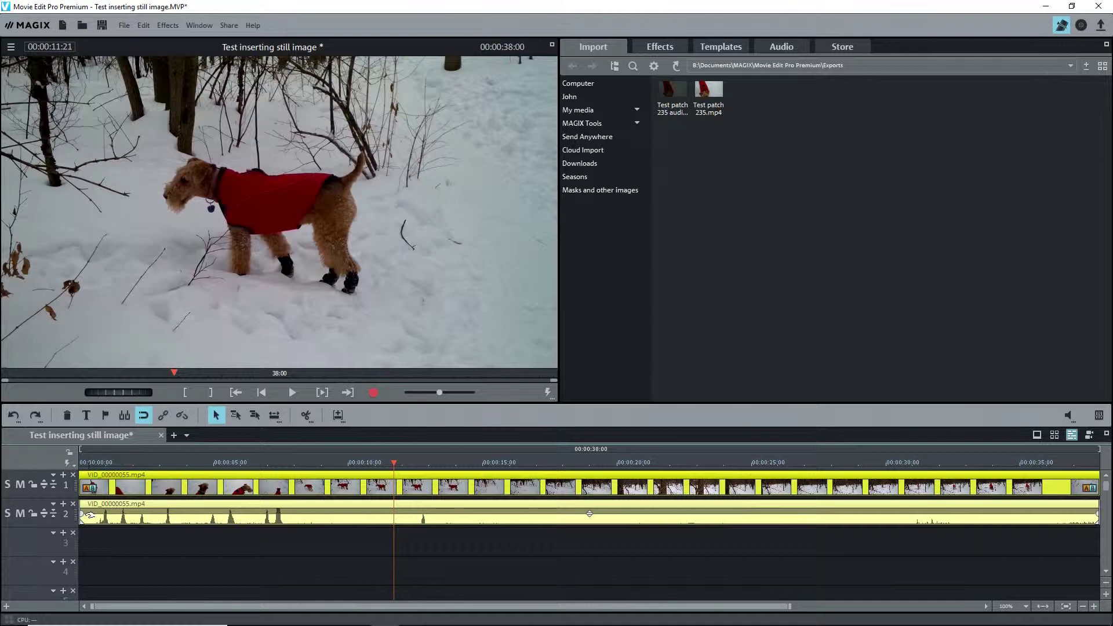
Export the dog frame at 00:00:10:27 as a single JPEG image named Dog 1.jpg
left_click(329, 462)
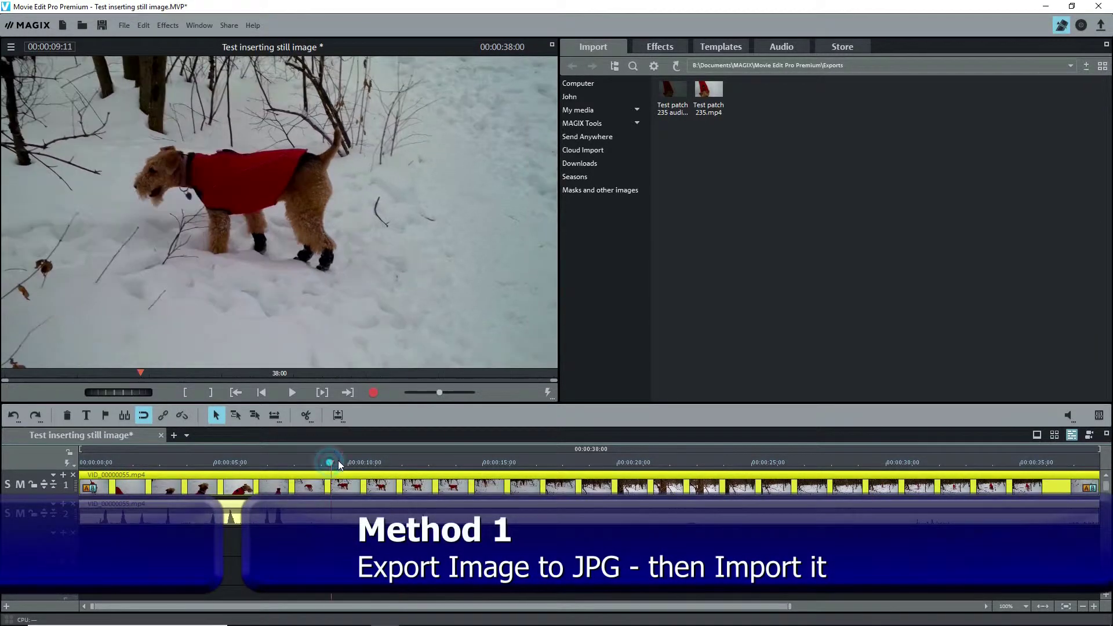
left_click_drag(339, 466, 374, 467)
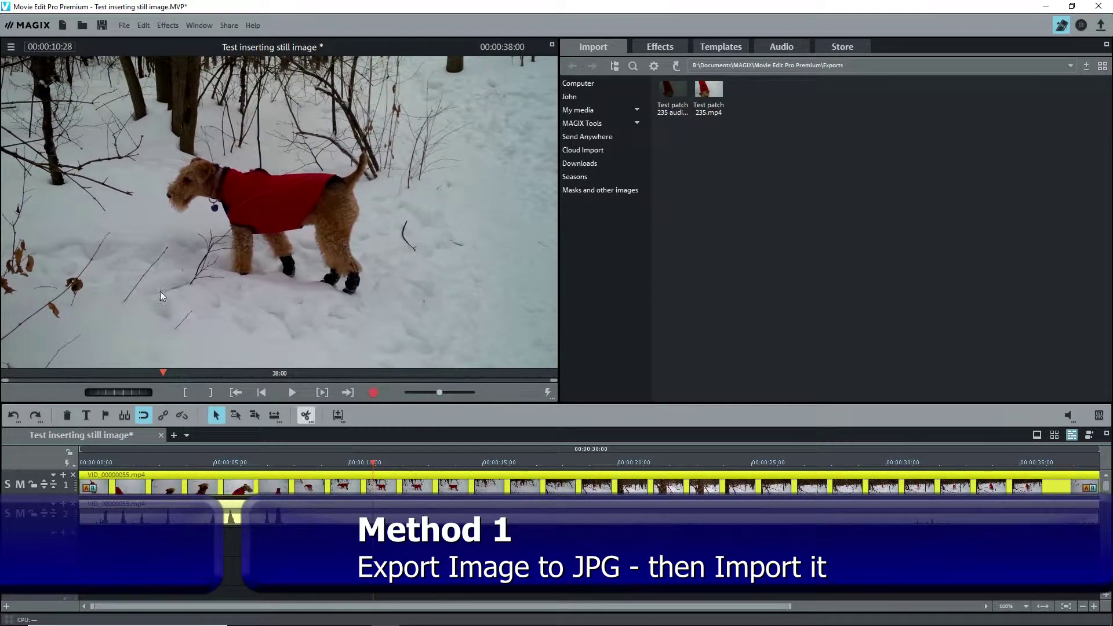
left_click(124, 25)
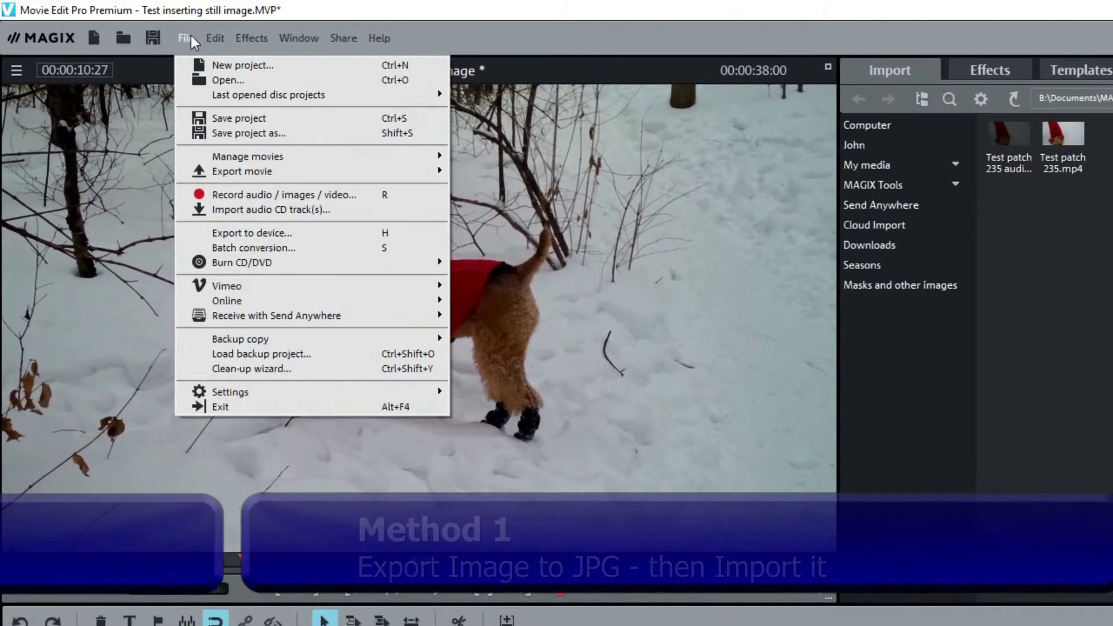
mouse_move(199, 114)
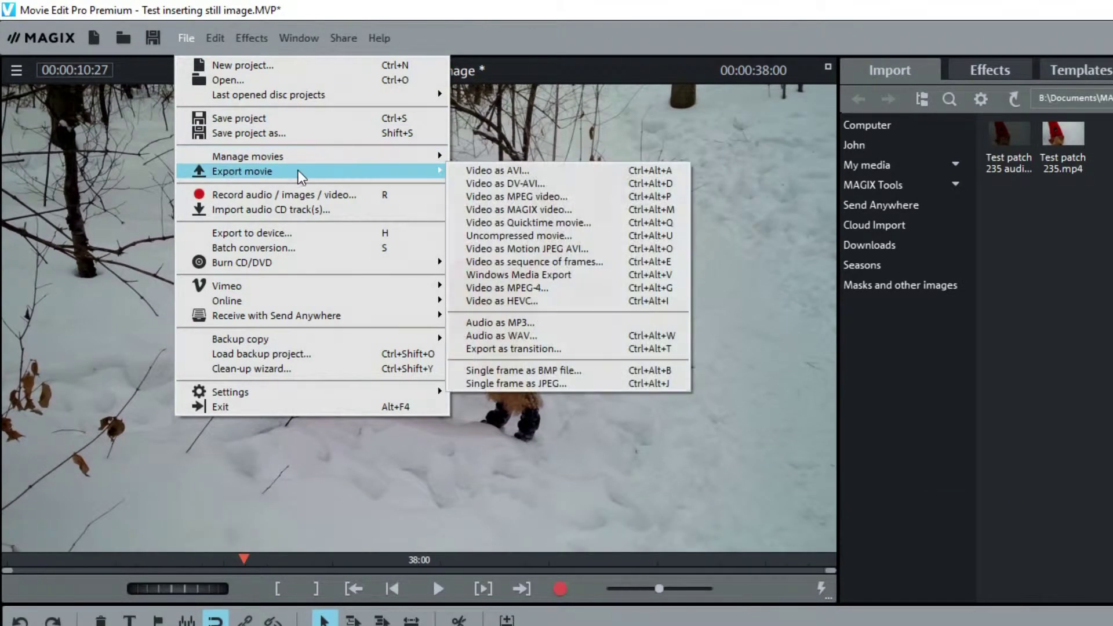
left_click(490, 384)
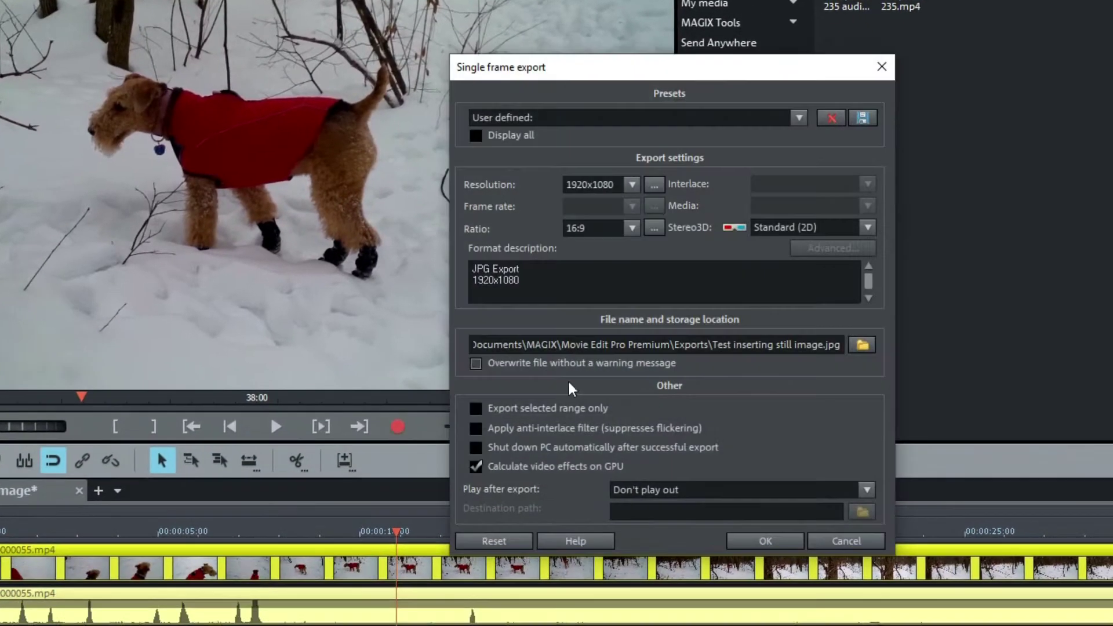
left_click_drag(712, 346, 821, 348)
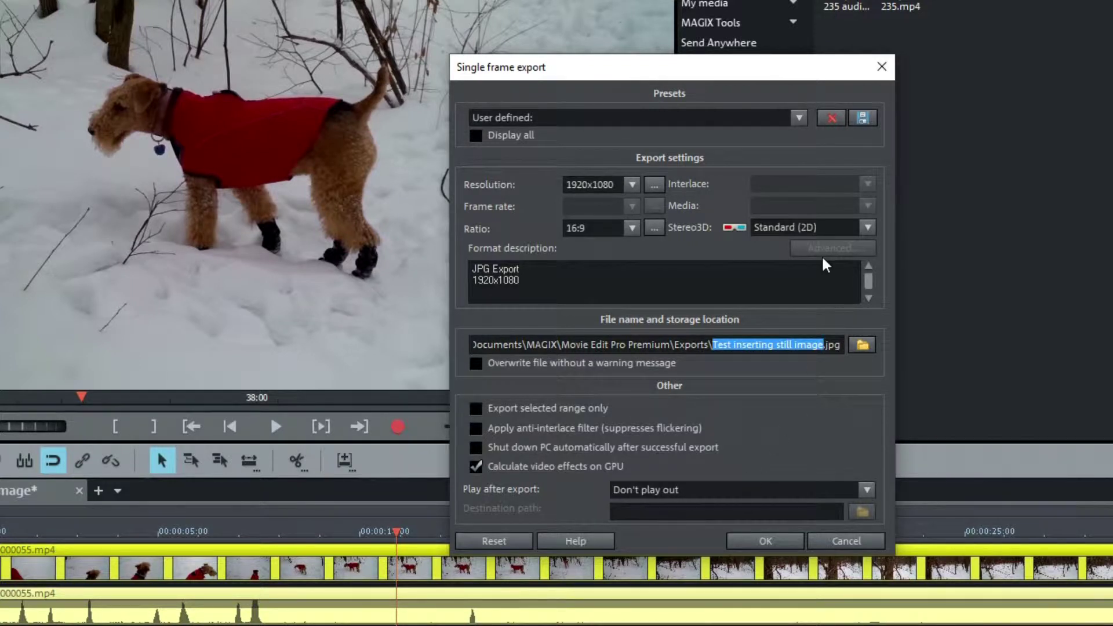
type("Dog 1")
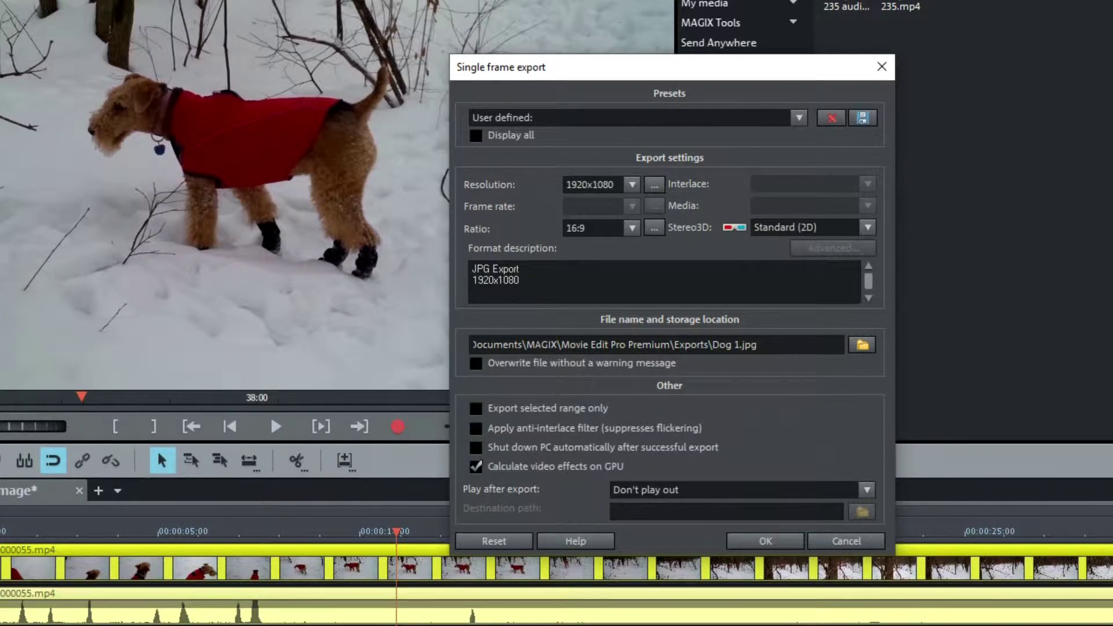
left_click(881, 66)
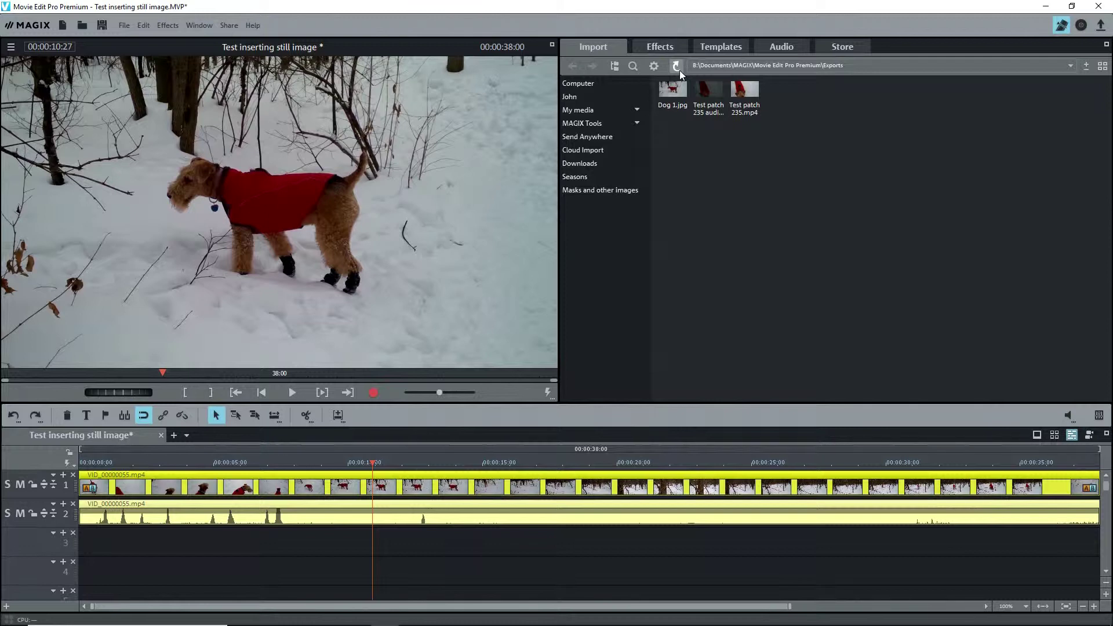
Place Dog 1.jpg on track 3 at the playhead and split the dog video there
left_click(681, 86)
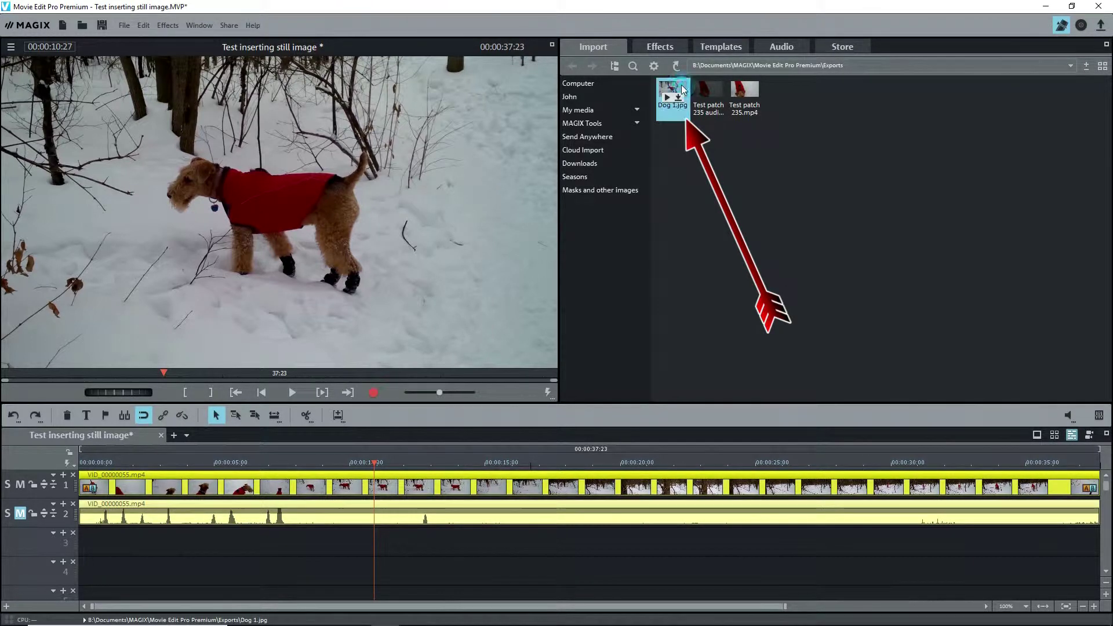
left_click_drag(682, 87, 427, 540)
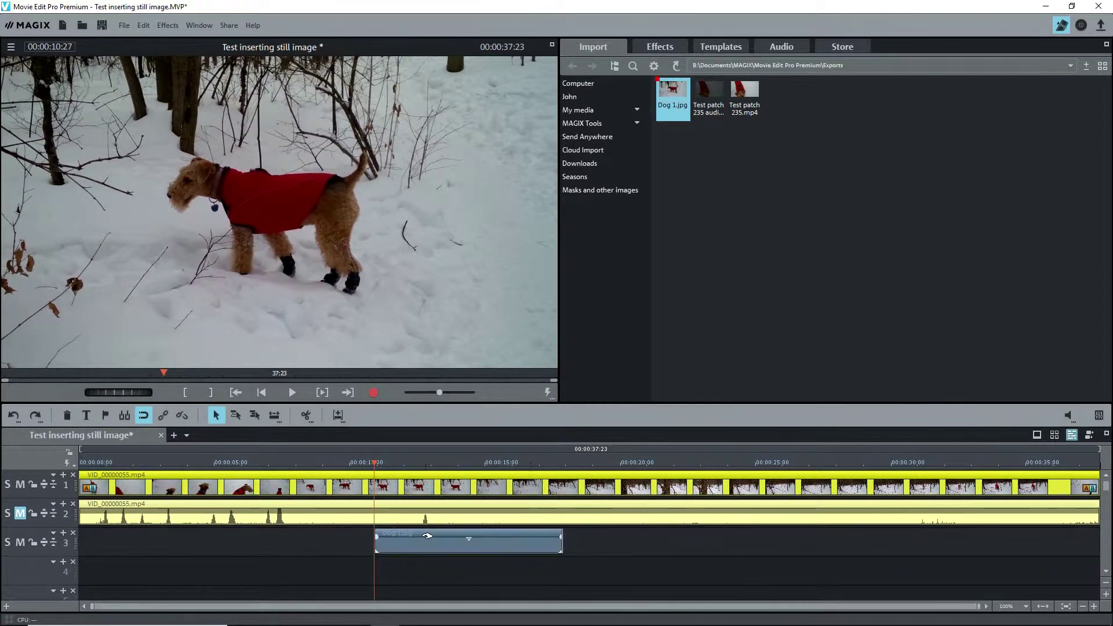
left_click(394, 478)
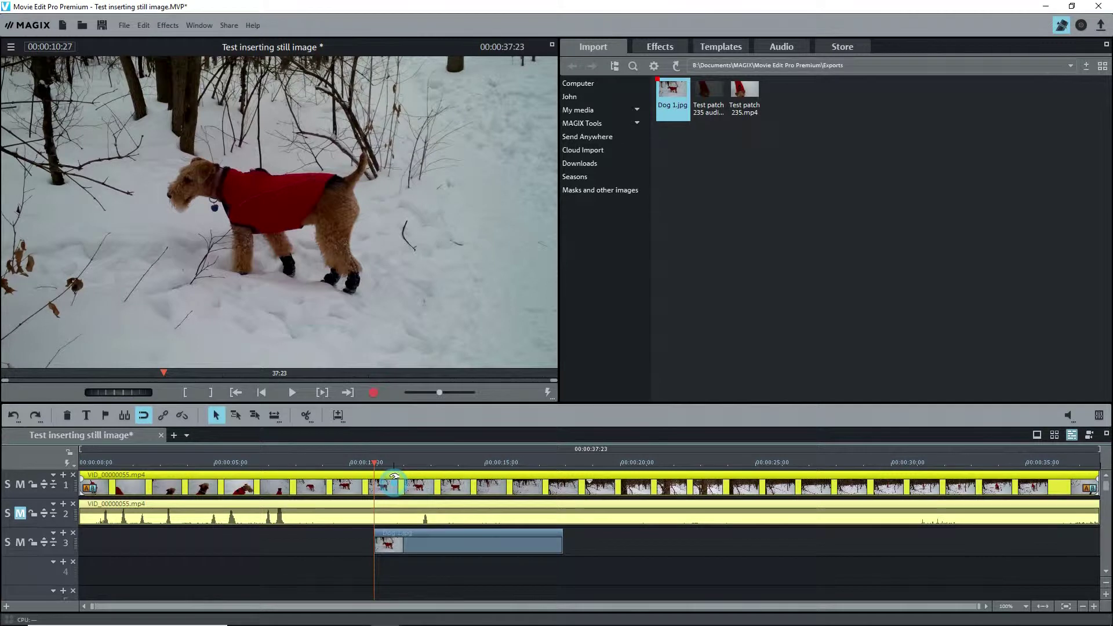
left_click(307, 413)
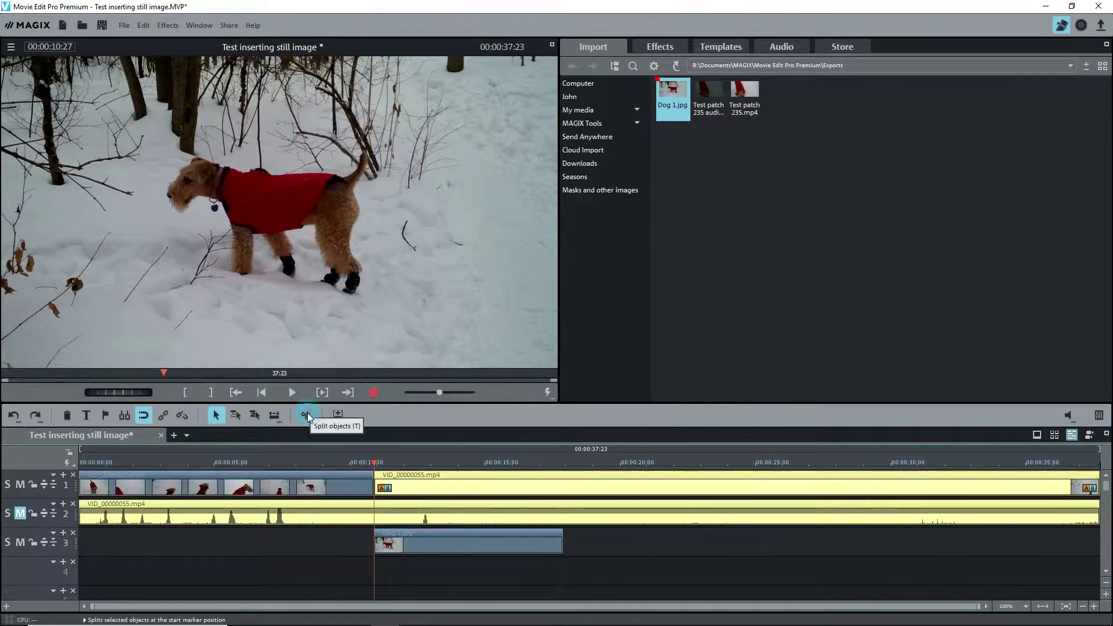
Shift the video's second half right and move Dog 1.jpg into the gap on track 1
left_click(236, 415)
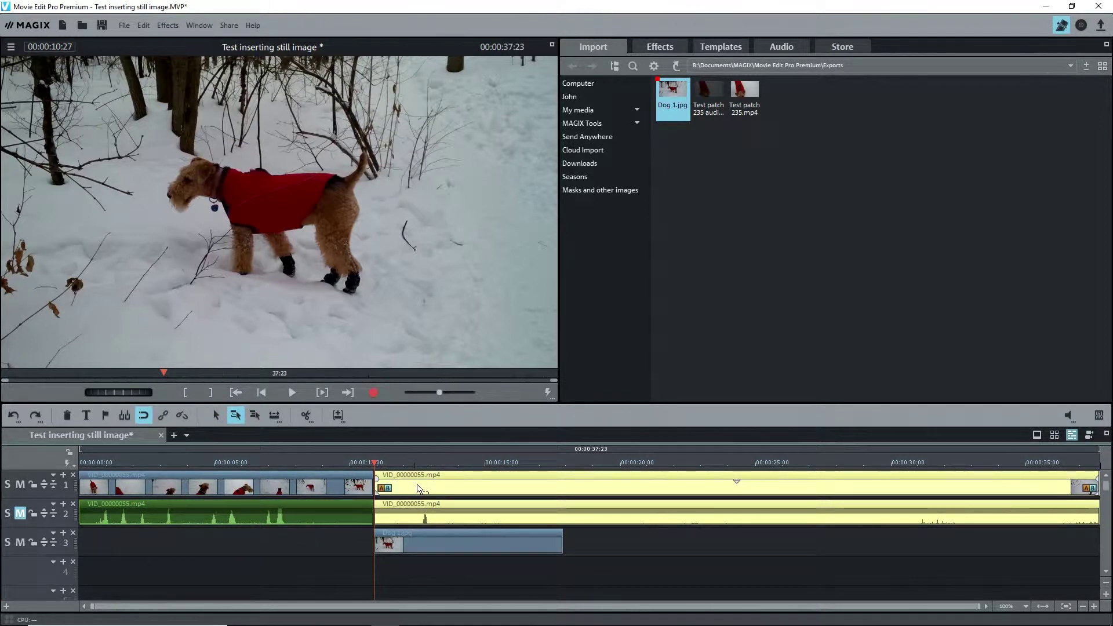
left_click_drag(420, 487, 603, 489)
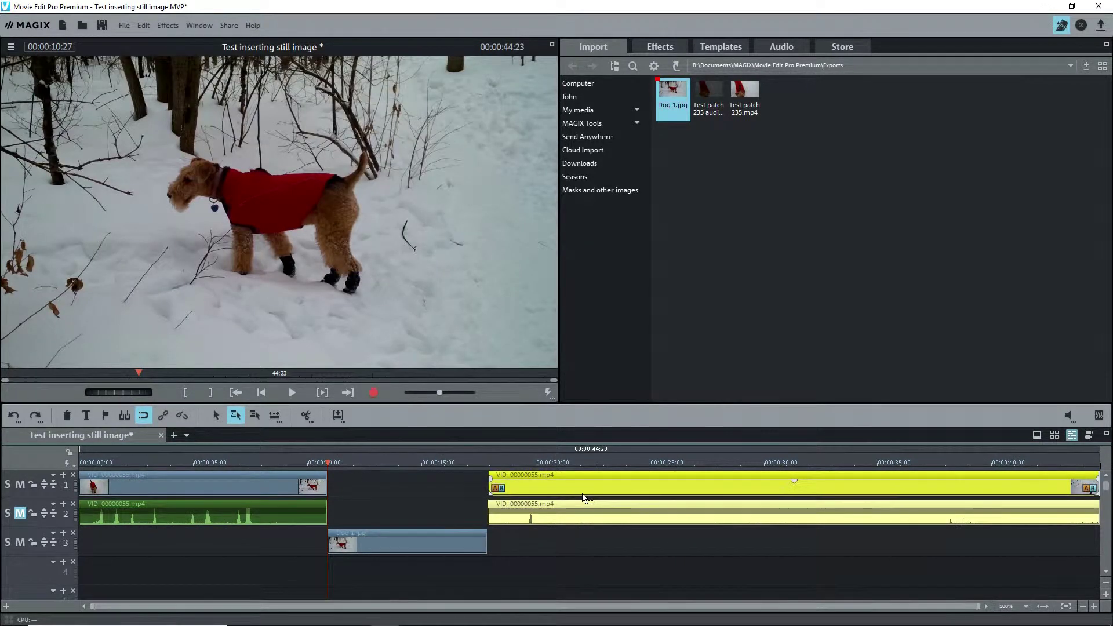
left_click(215, 417)
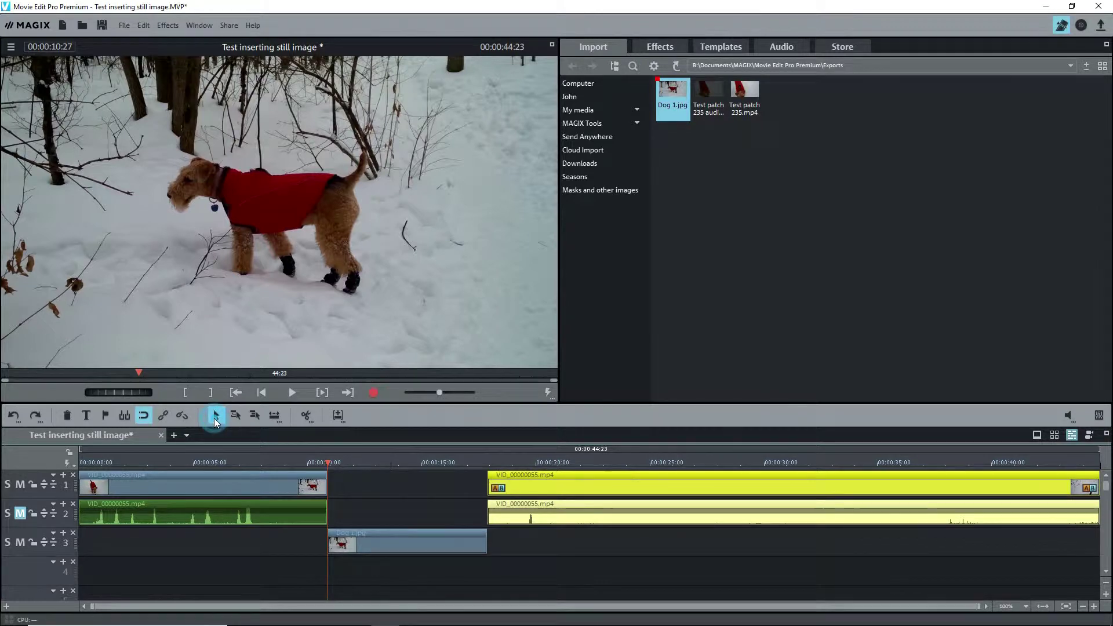
left_click_drag(381, 545, 377, 493)
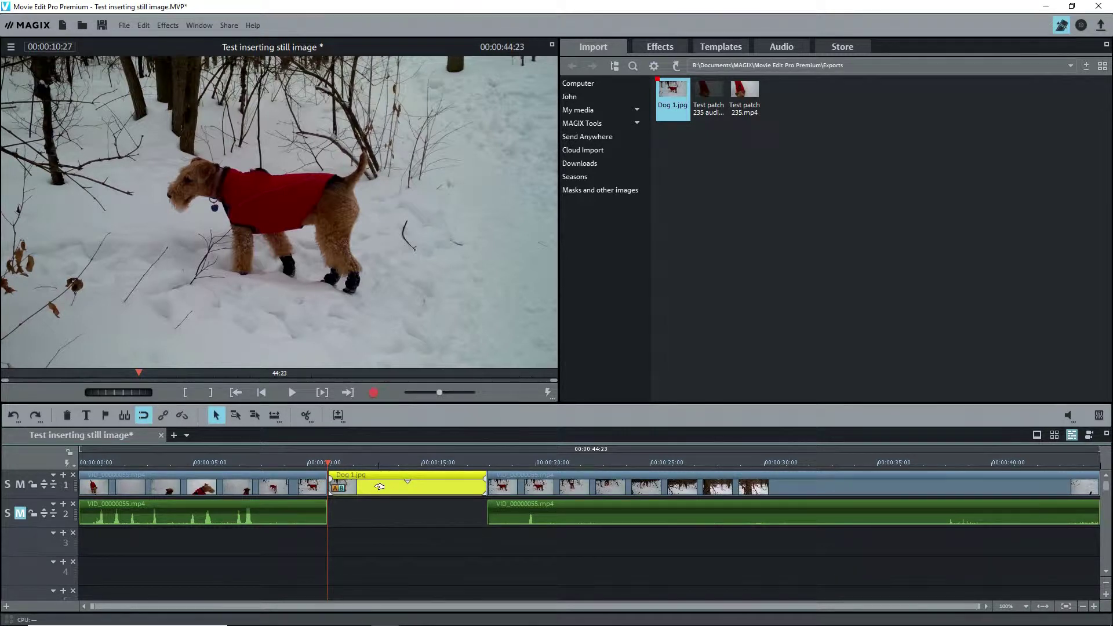
right_click(379, 487)
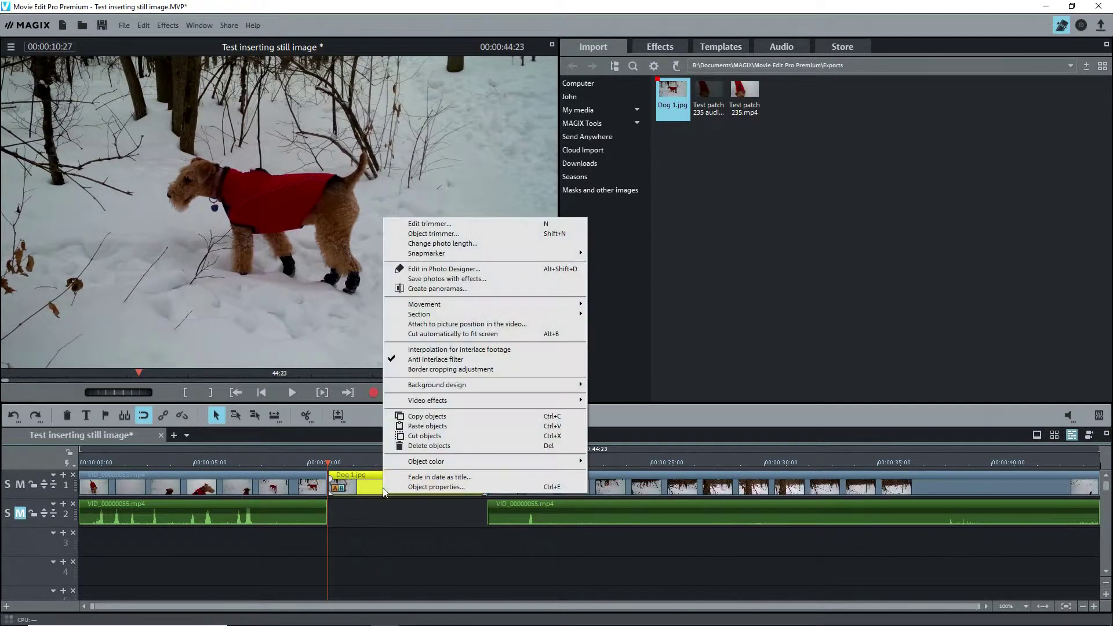
left_click(399, 490)
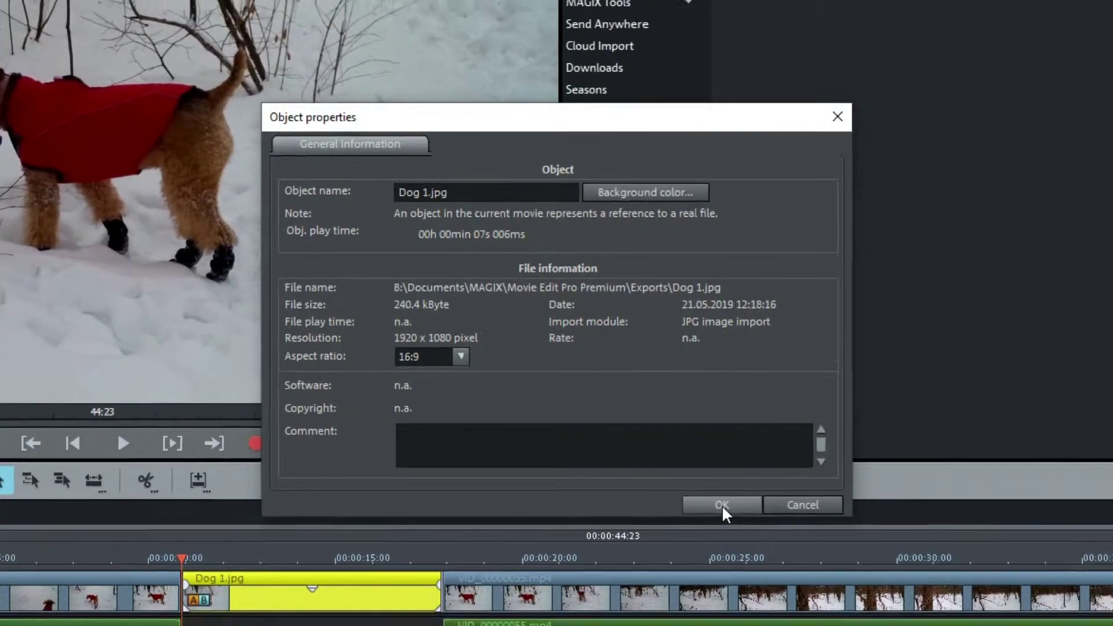
left_click(728, 512)
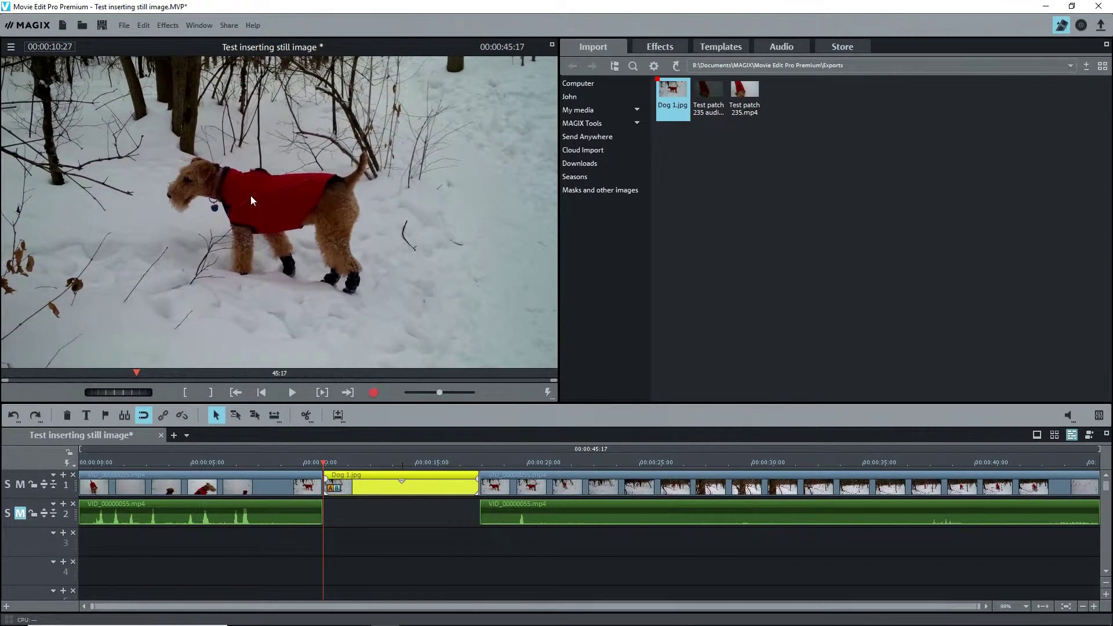
left_click(125, 25)
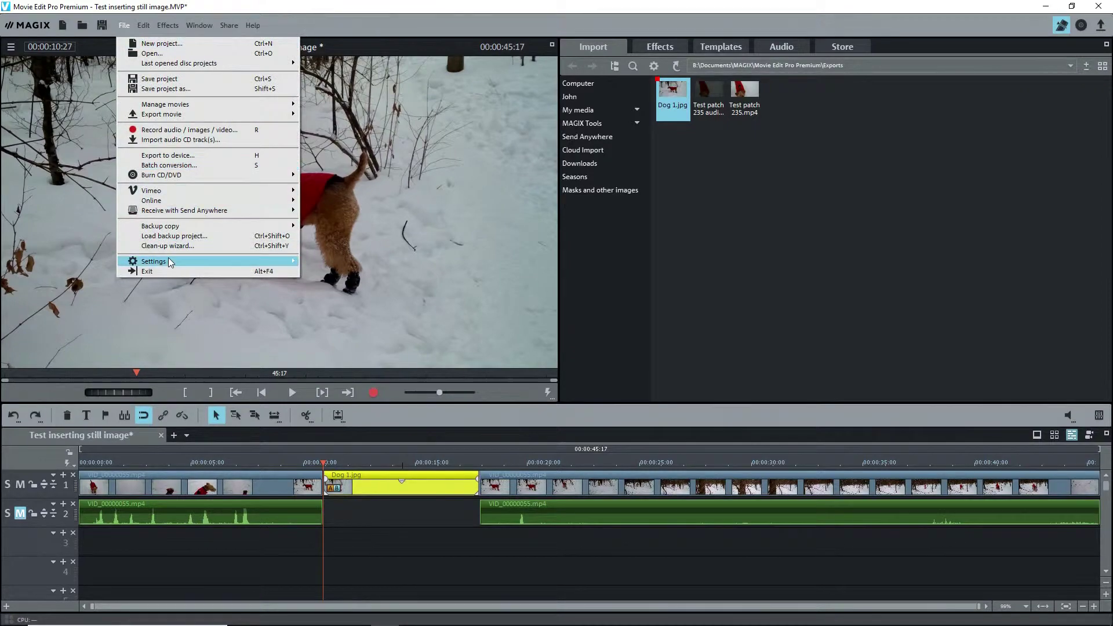
left_click(313, 270)
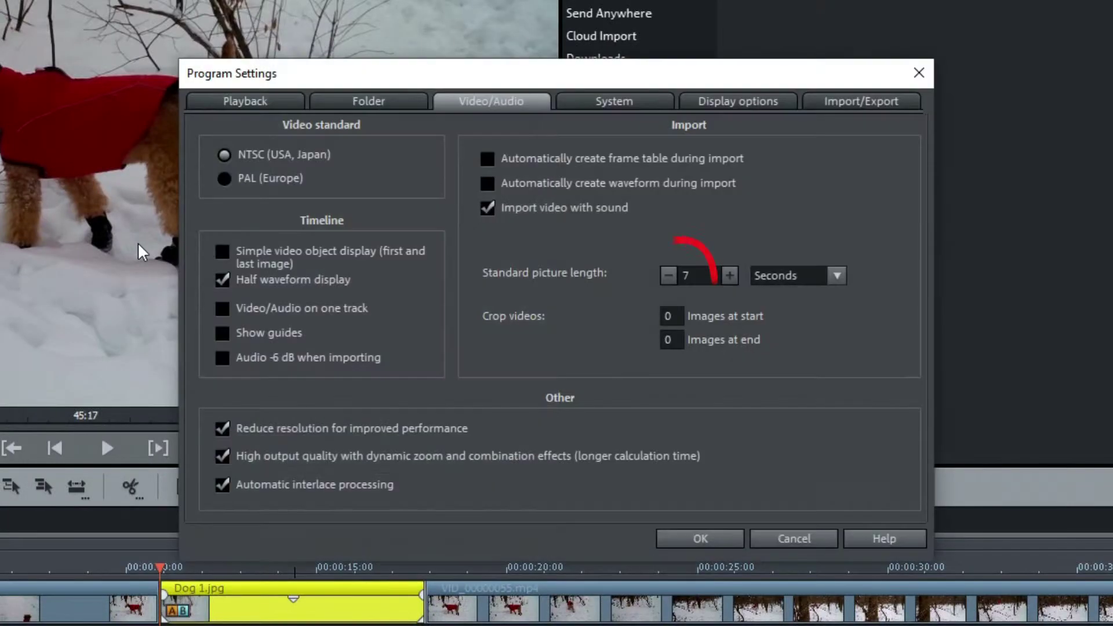
left_click(703, 536)
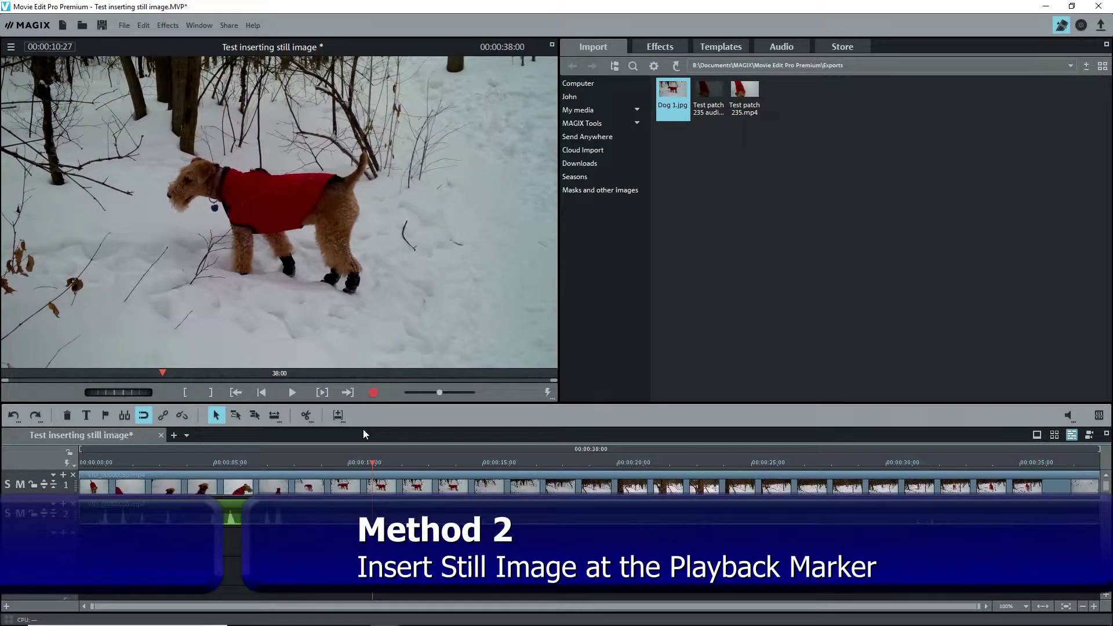
Insert a frozen still into the dog video clip at the playhead
left_click(373, 484)
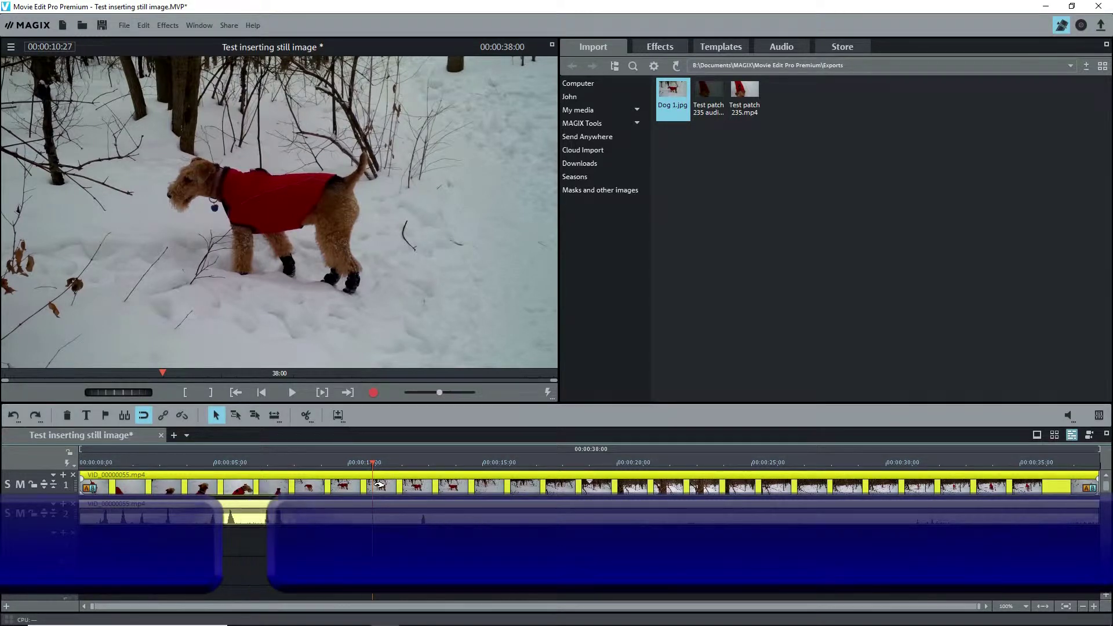
right_click(380, 485)
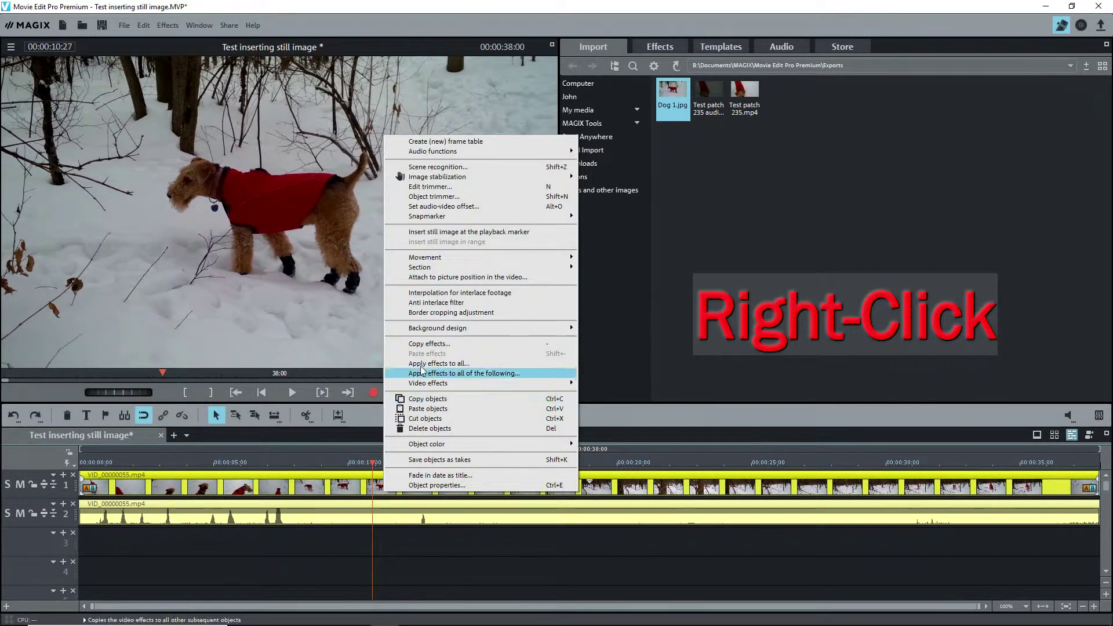
left_click(453, 232)
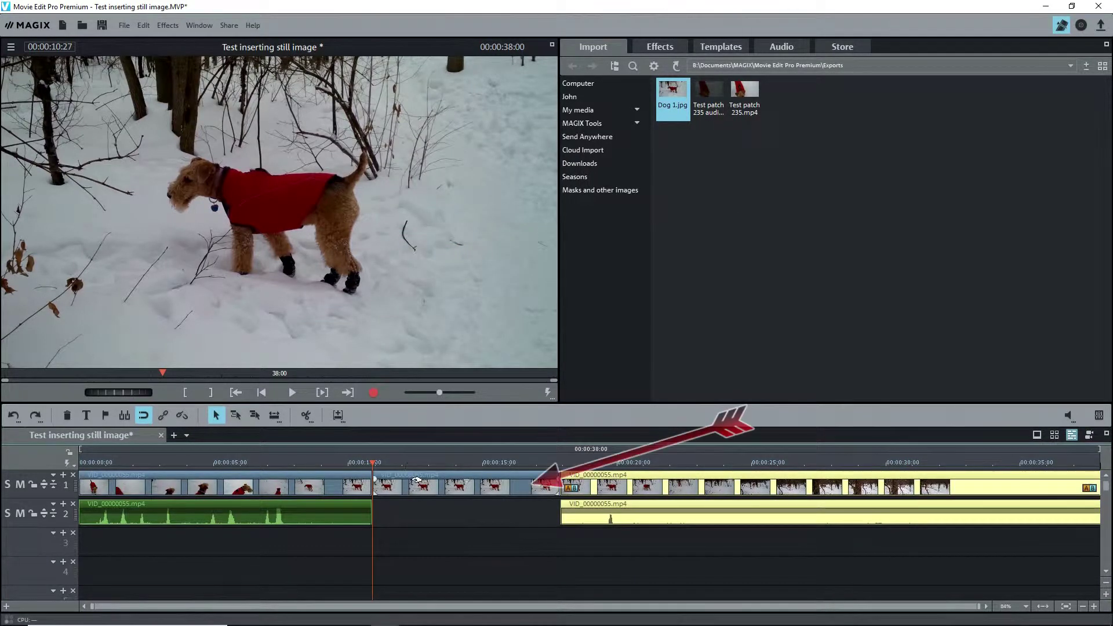
Mark a range ending at 17:27 and view the still segment's object properties
left_click(375, 454)
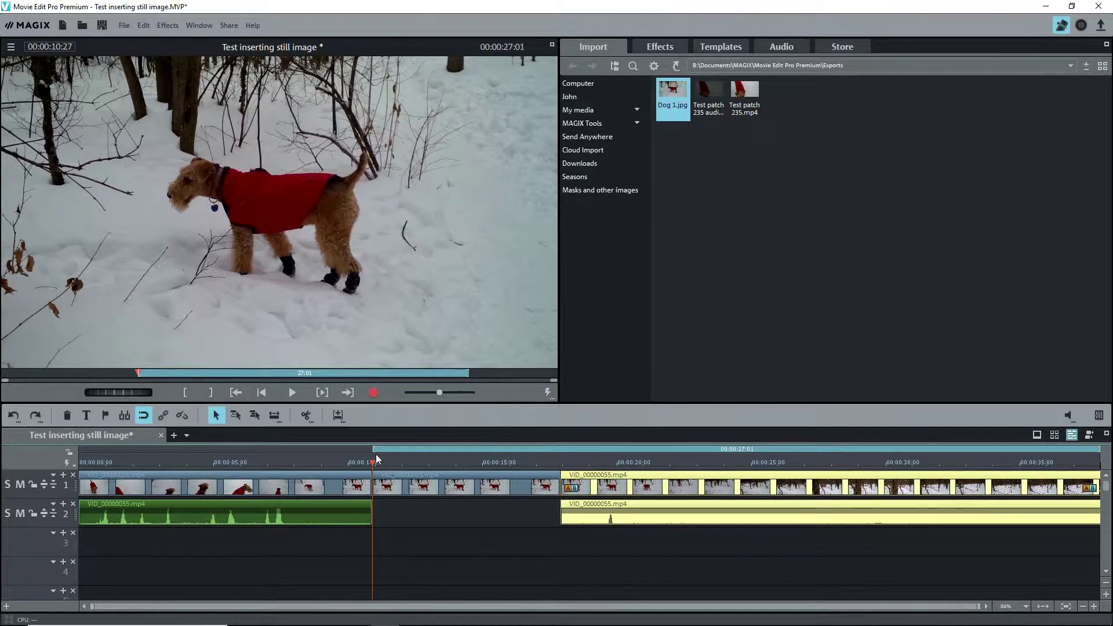
left_click(560, 464)
right_click(560, 450)
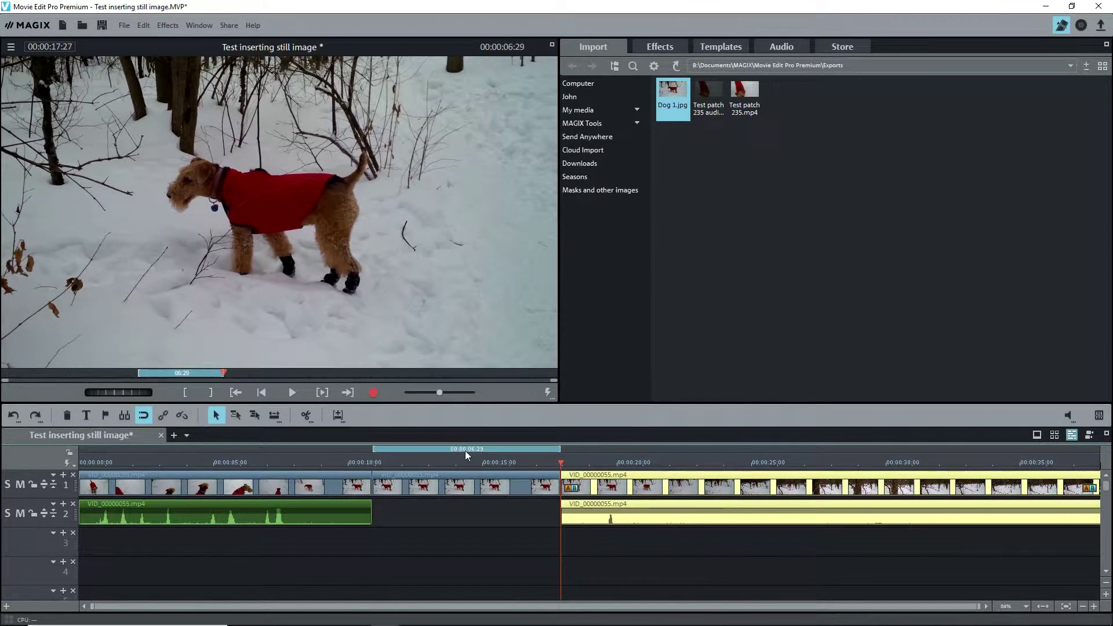
left_click(482, 492)
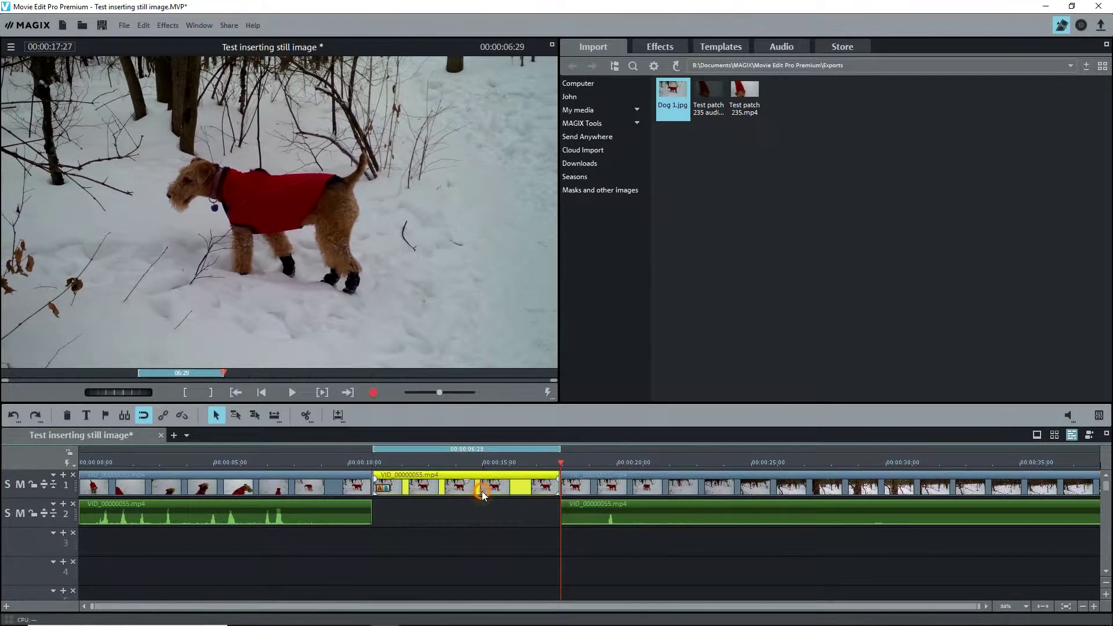
right_click(482, 492)
left_click(516, 490)
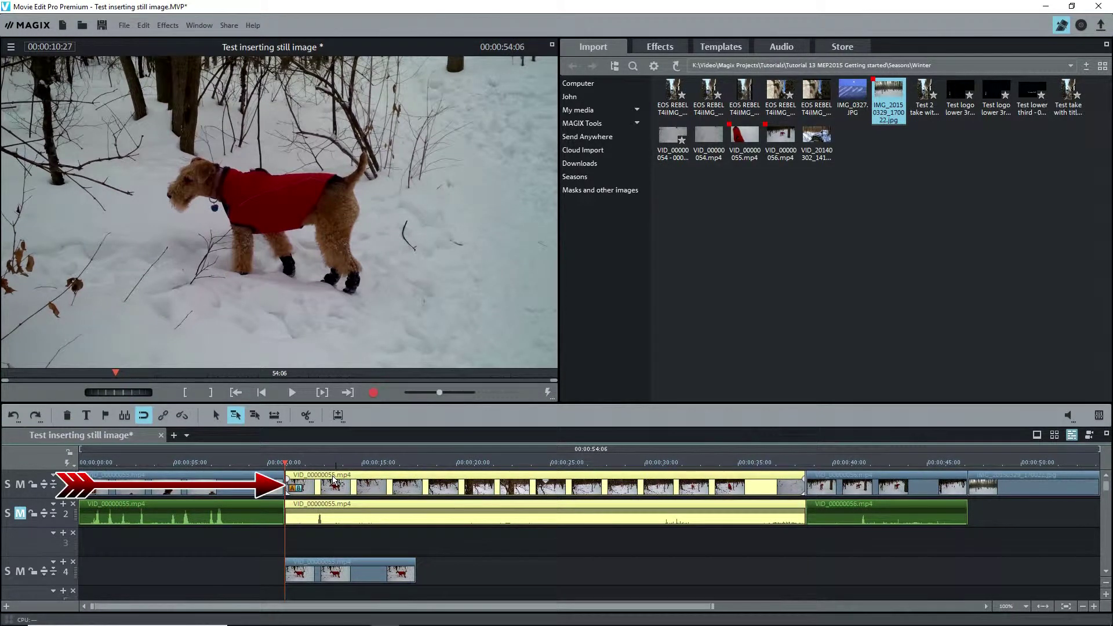
Shift the VID_00000055 clip later and move the track 4 clip up into track 1
left_click_drag(322, 485, 450, 482)
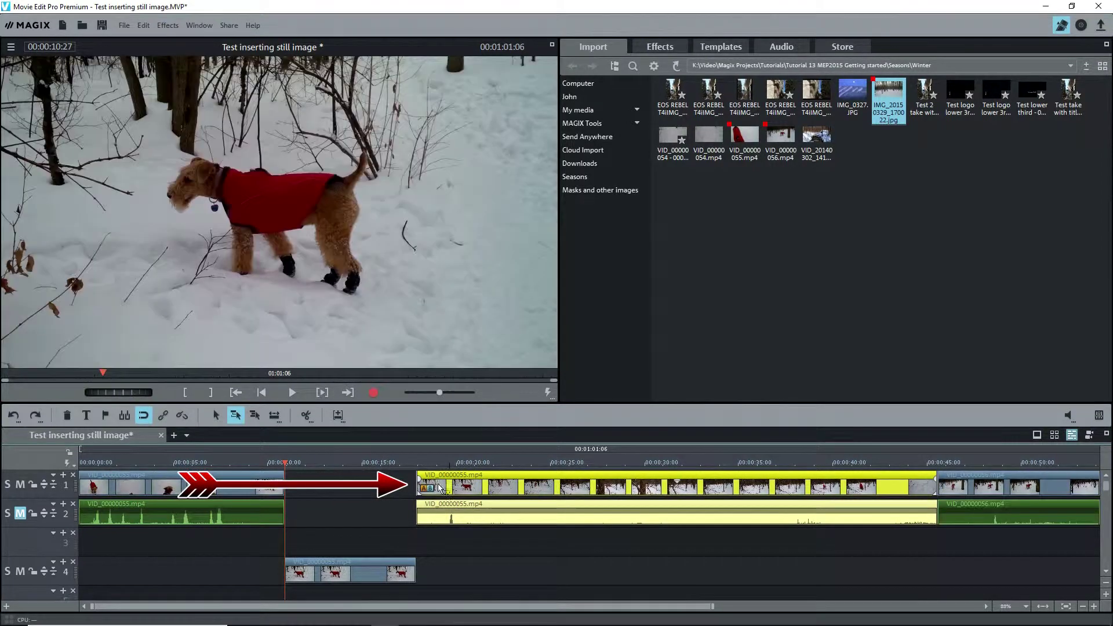
left_click(215, 415)
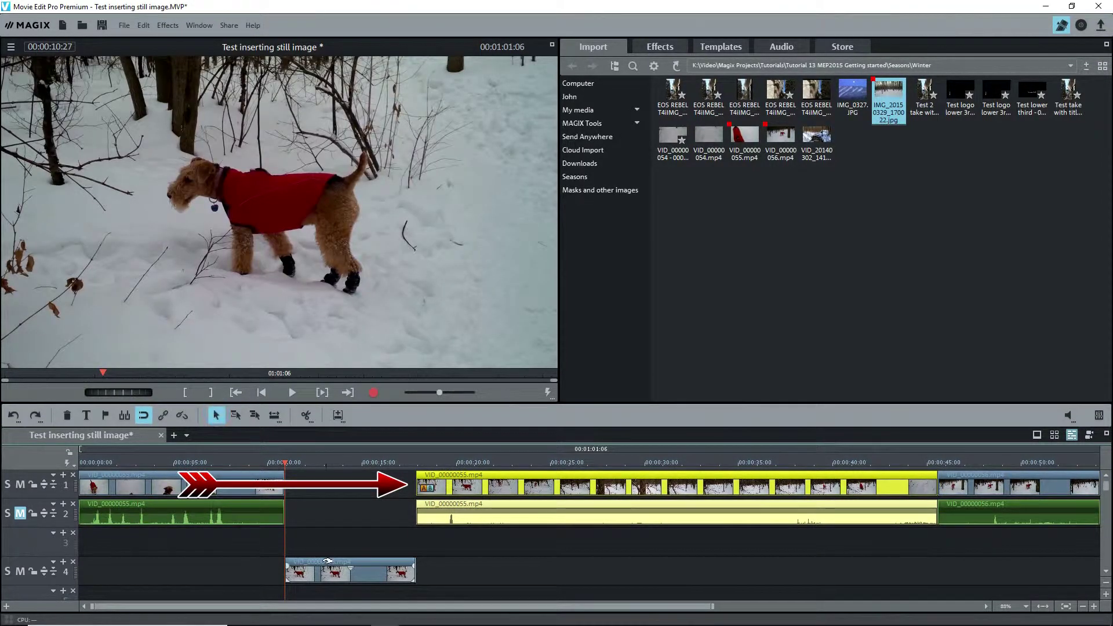
left_click_drag(325, 561, 329, 475)
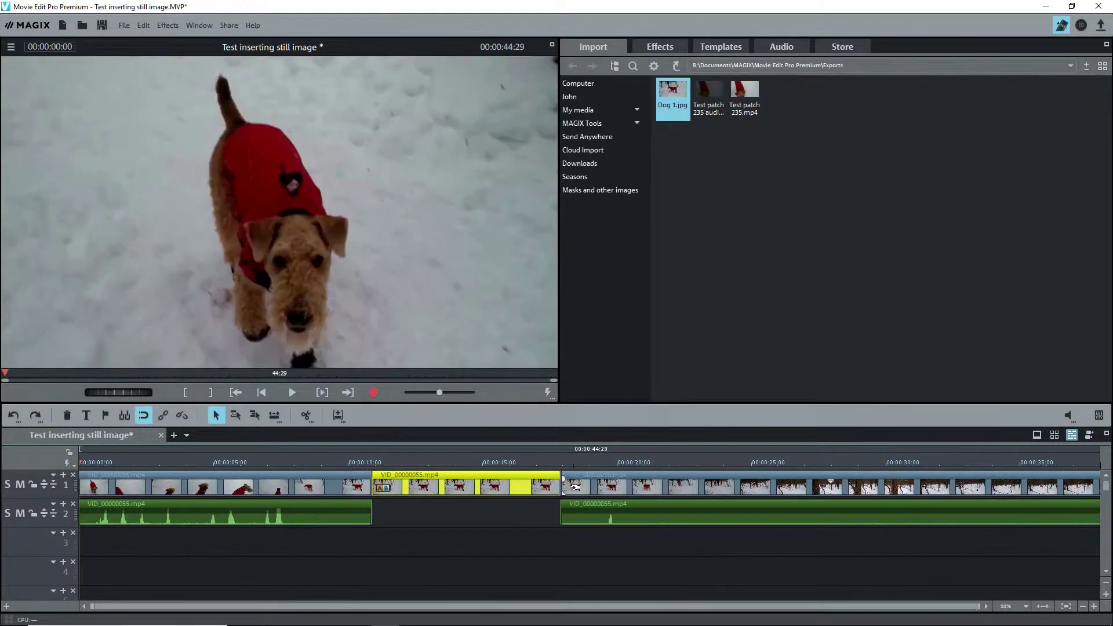
Delete the clip after the still, extend the yellow clip to a 29:10 movie, and play it
left_click(591, 486)
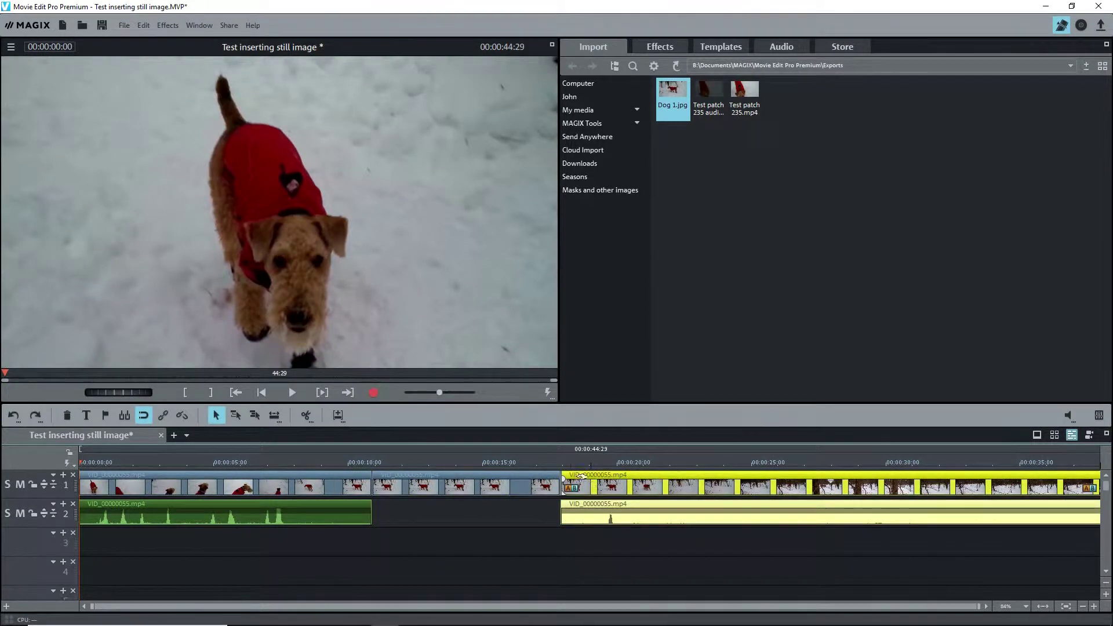
left_click(67, 415)
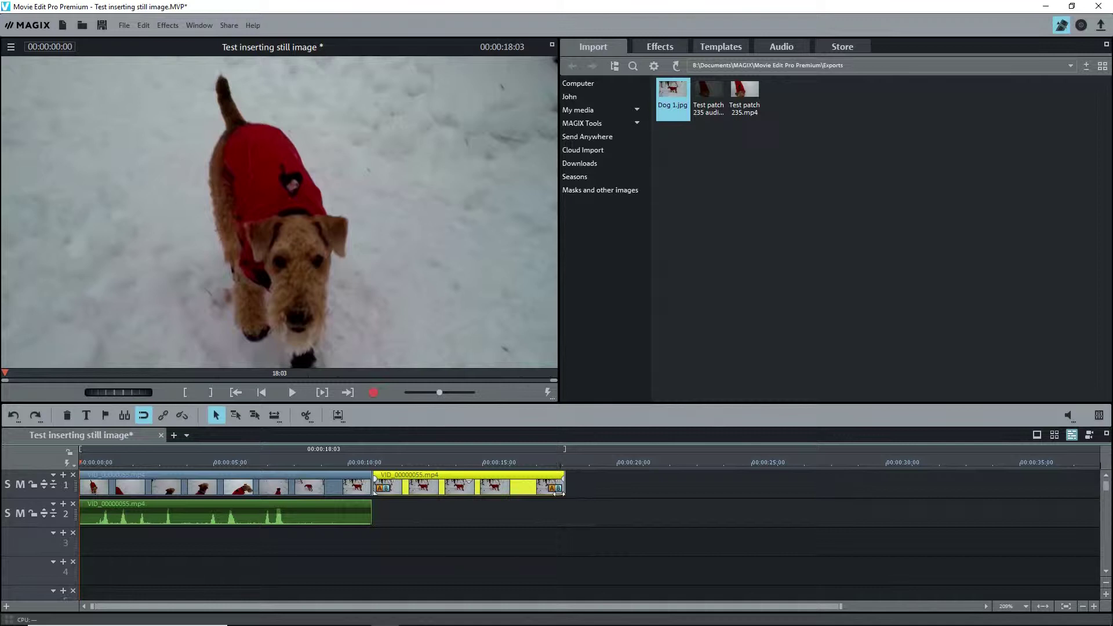
left_click_drag(556, 493, 866, 494)
key("space")
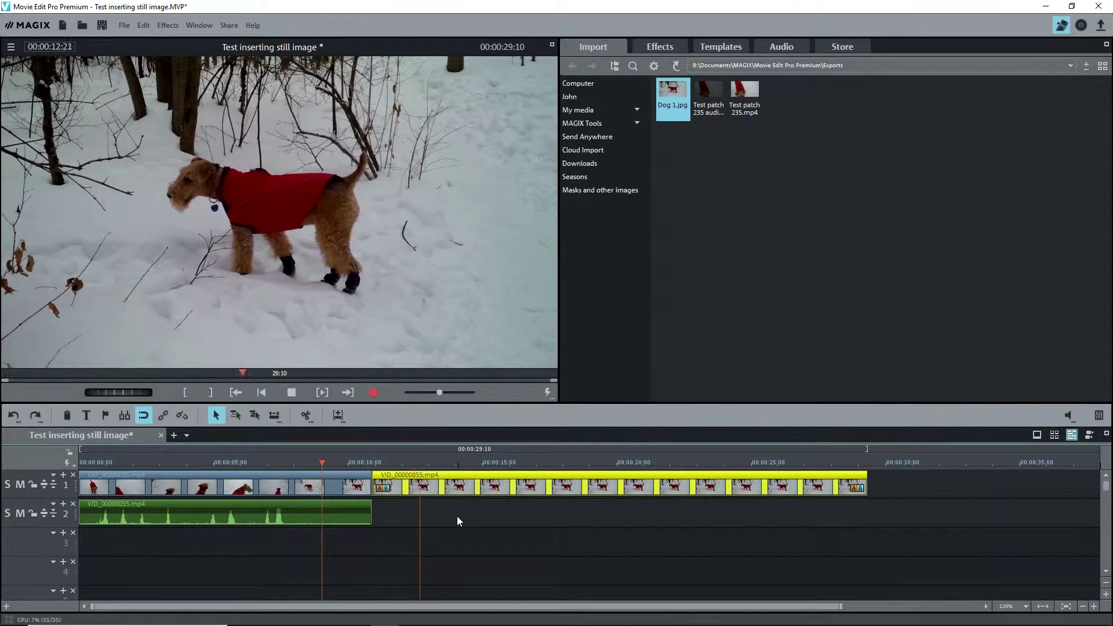
key("space")
mouse_move(444, 485)
left_mouse_down()
mouse_move(479, 530)
mouse_move(469, 485)
mouse_move(452, 481)
left_mouse_up()
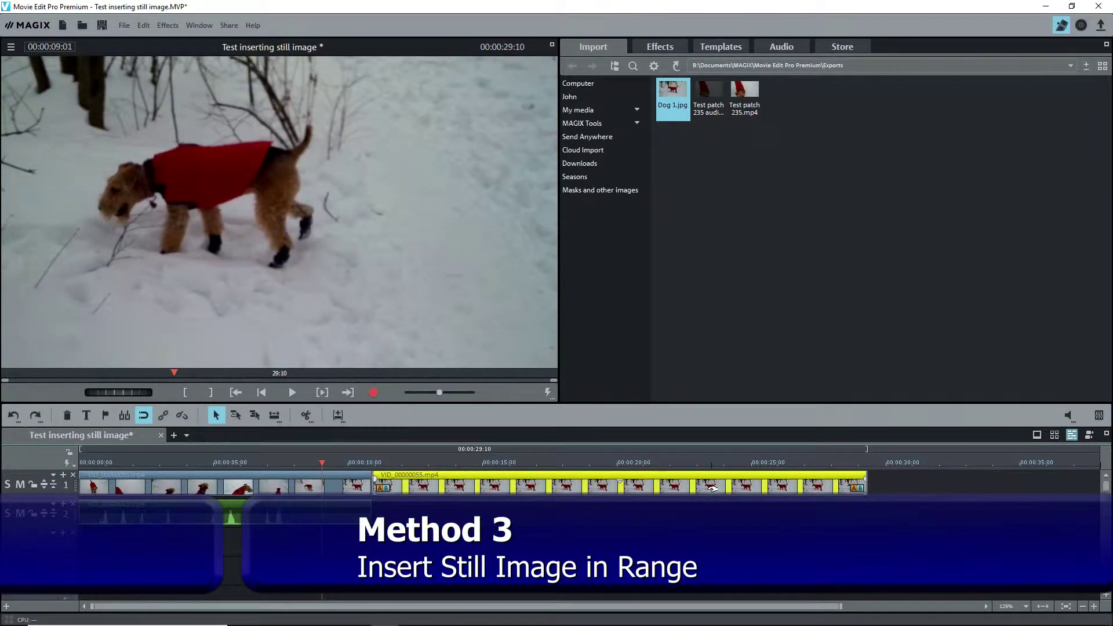
Undo the earlier edits and mark a 10-second play range starting at 10:27
key("ctrl+z")
key("ctrl+z")
key("ctrl+z")
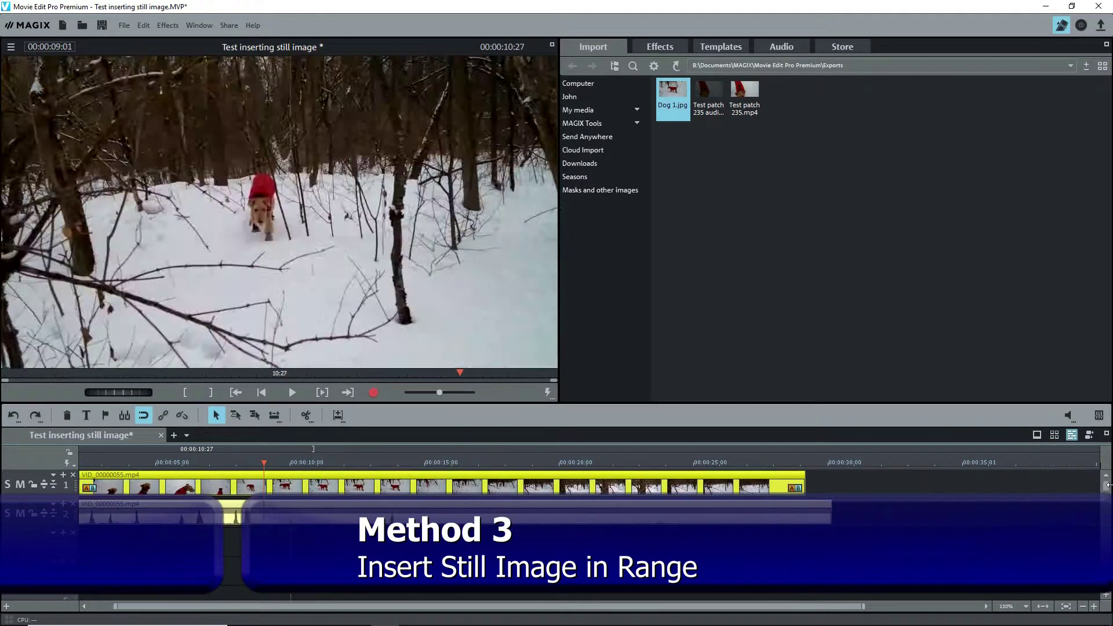
key("ctrl+z")
key("shift+z")
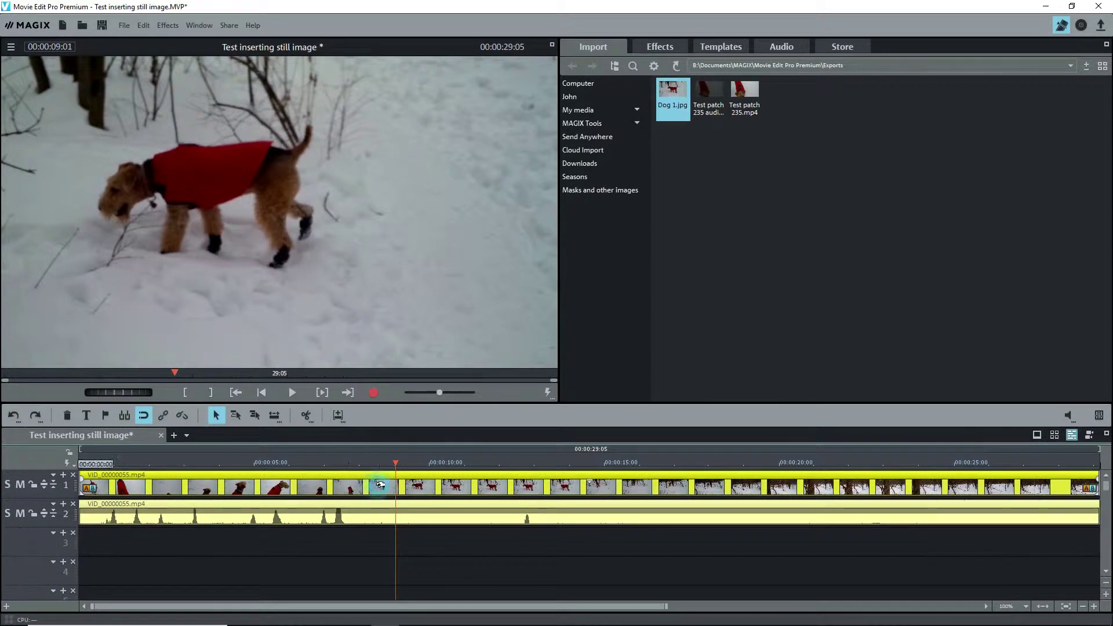
left_click_drag(395, 466, 461, 462)
left_click(458, 448)
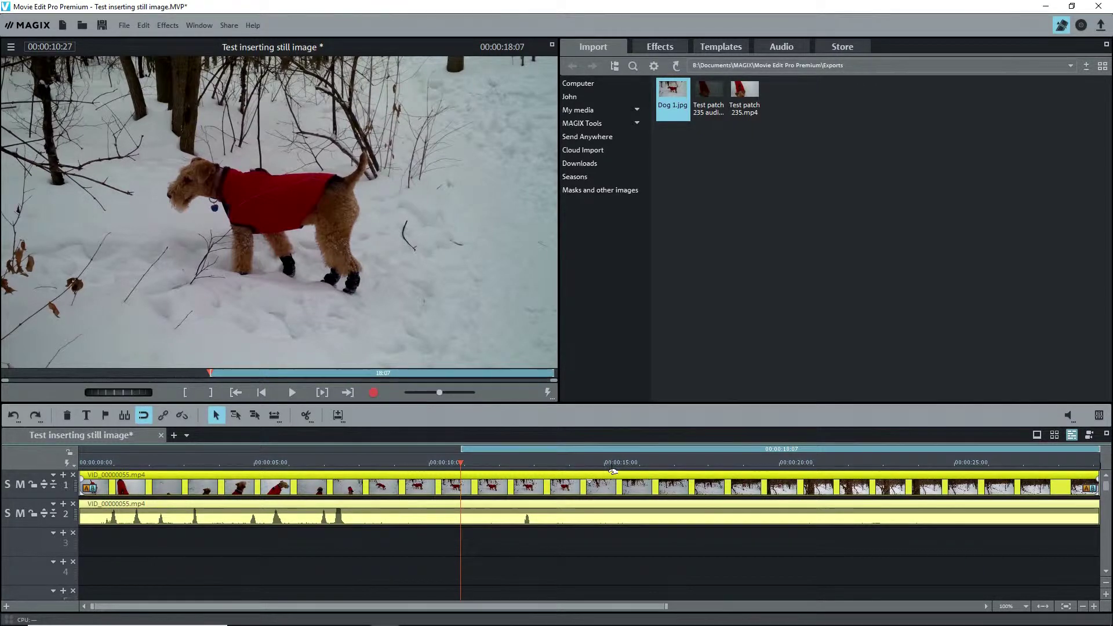
right_click(688, 447)
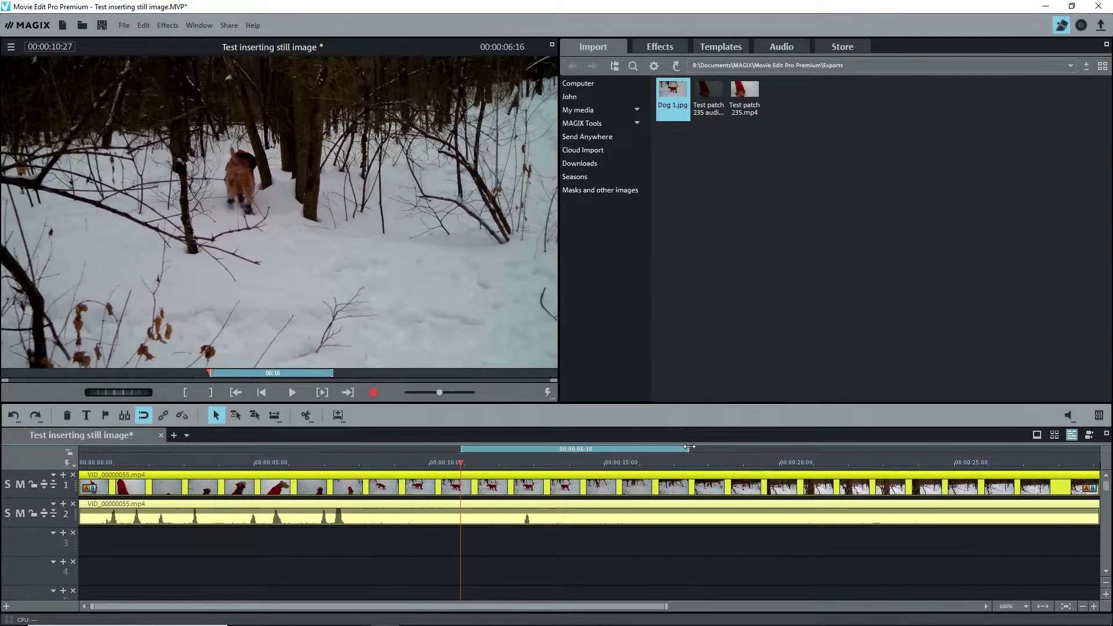
mouse_move(688, 447)
left_mouse_down()
mouse_move(634, 449)
mouse_move(702, 450)
left_mouse_up()
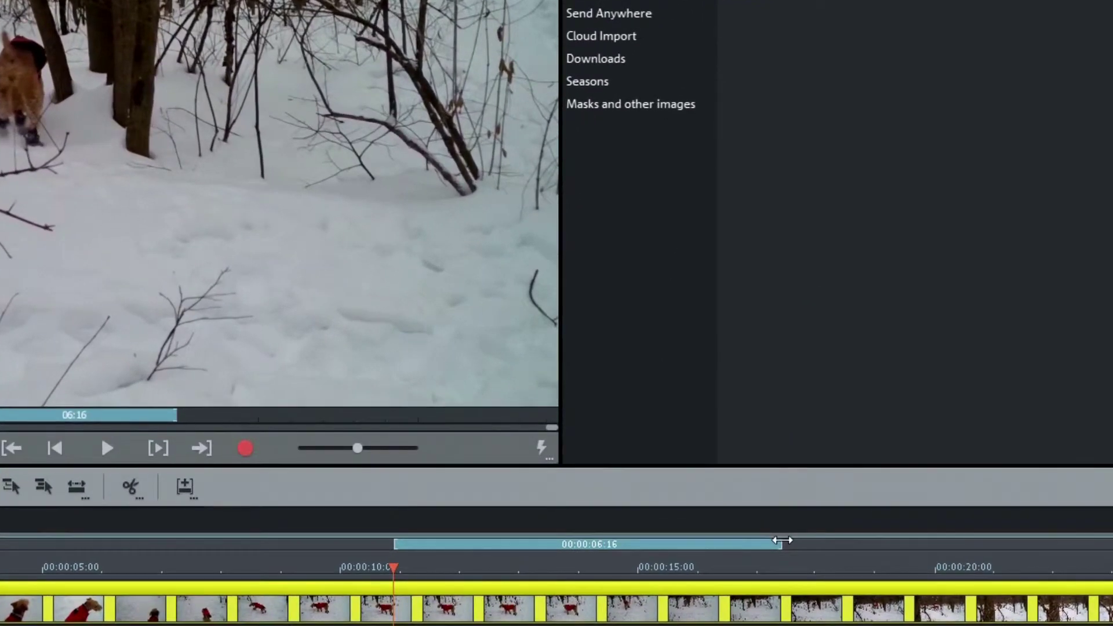
left_click_drag(802, 547, 988, 545)
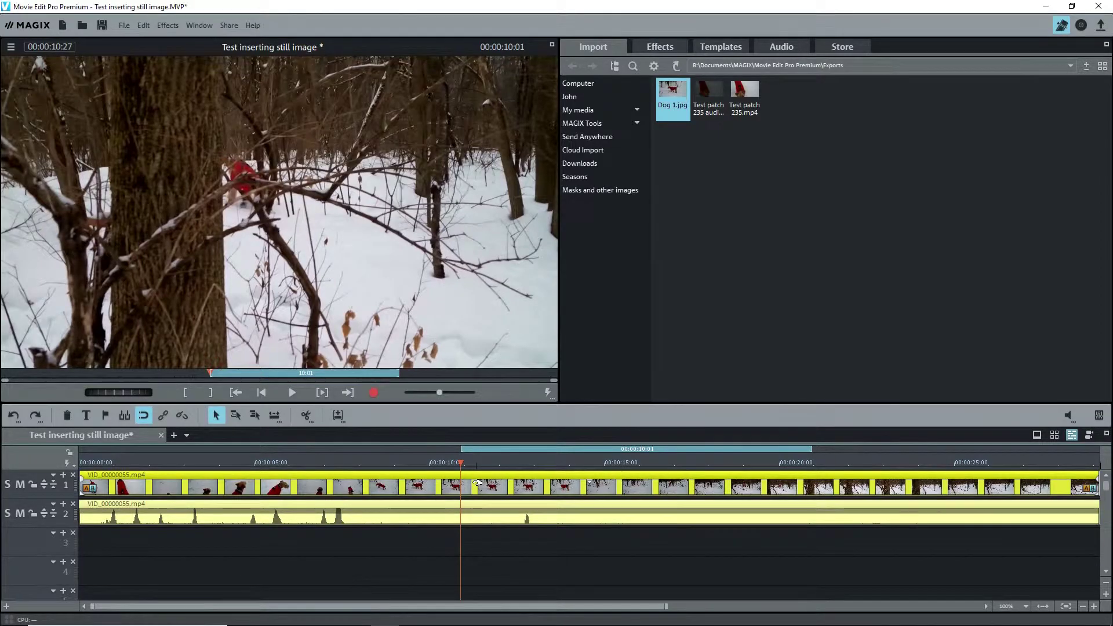
Fill the range with a still of its first frame, then shorten the still to leave a gap
right_click(476, 482)
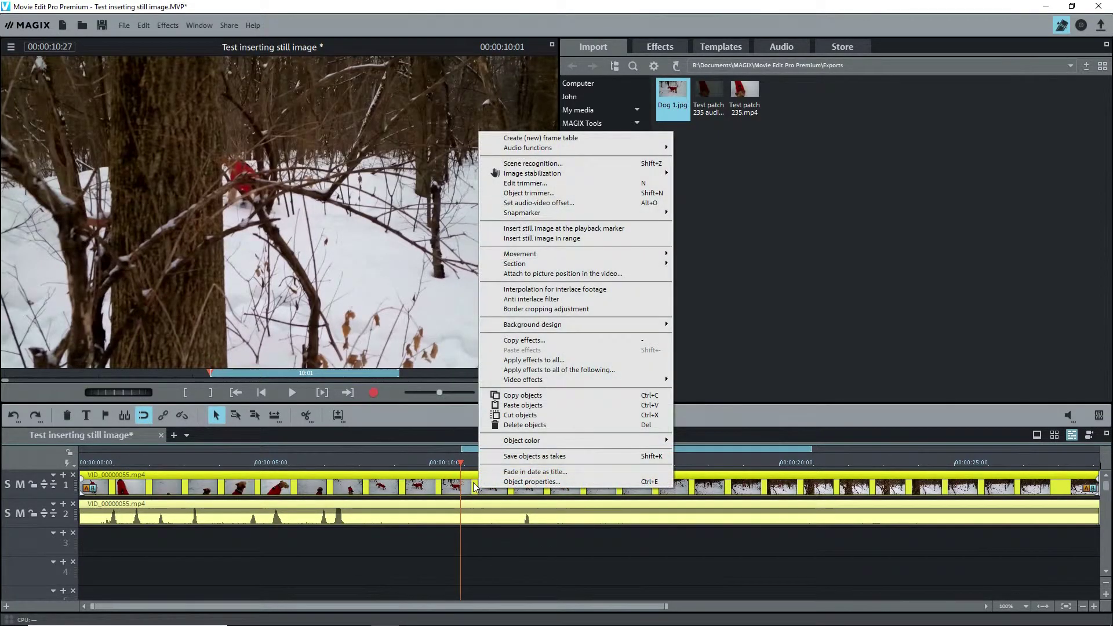
left_click(541, 239)
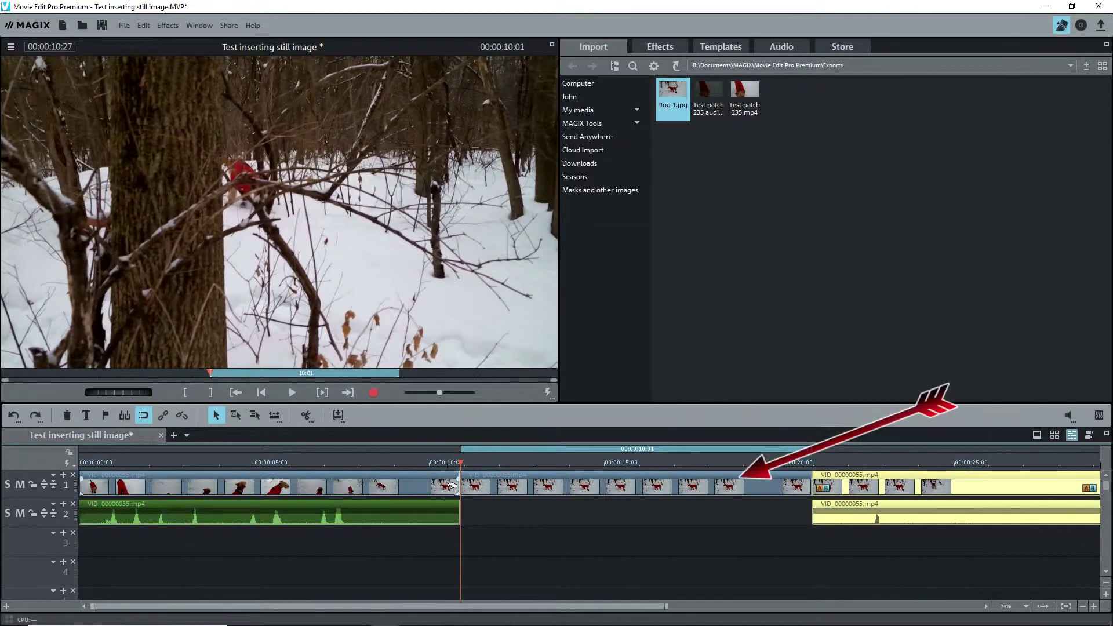
left_click(725, 487)
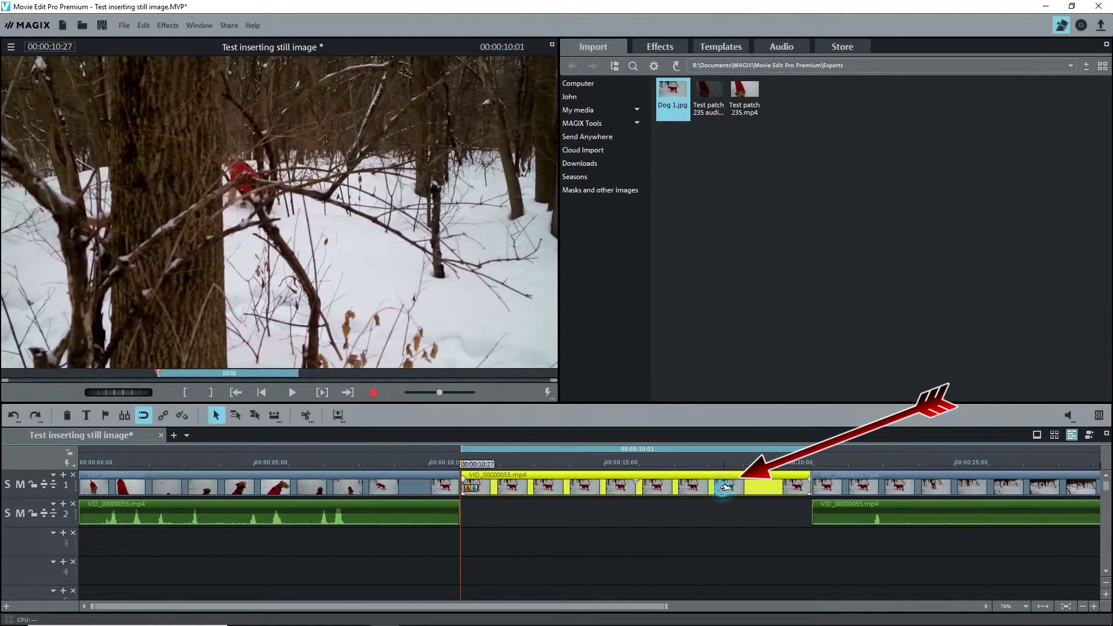
left_click_drag(810, 487, 735, 482)
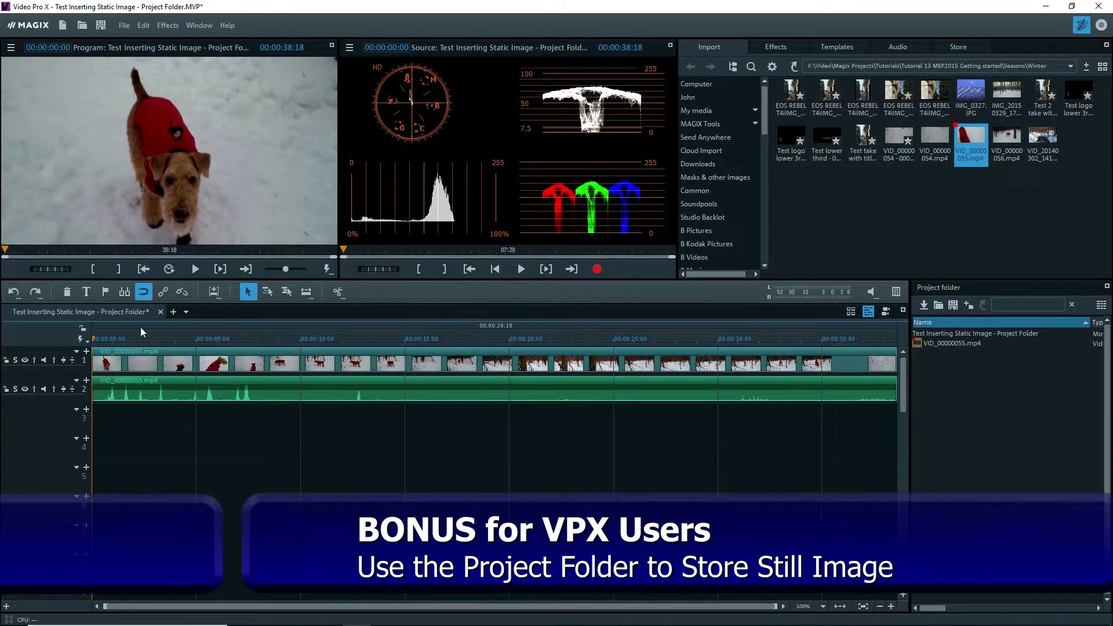
Mark a roughly 5-second range from 12:05 and fill it with a frozen still of VID_00000055.mp4
left_click_drag(210, 346, 347, 357)
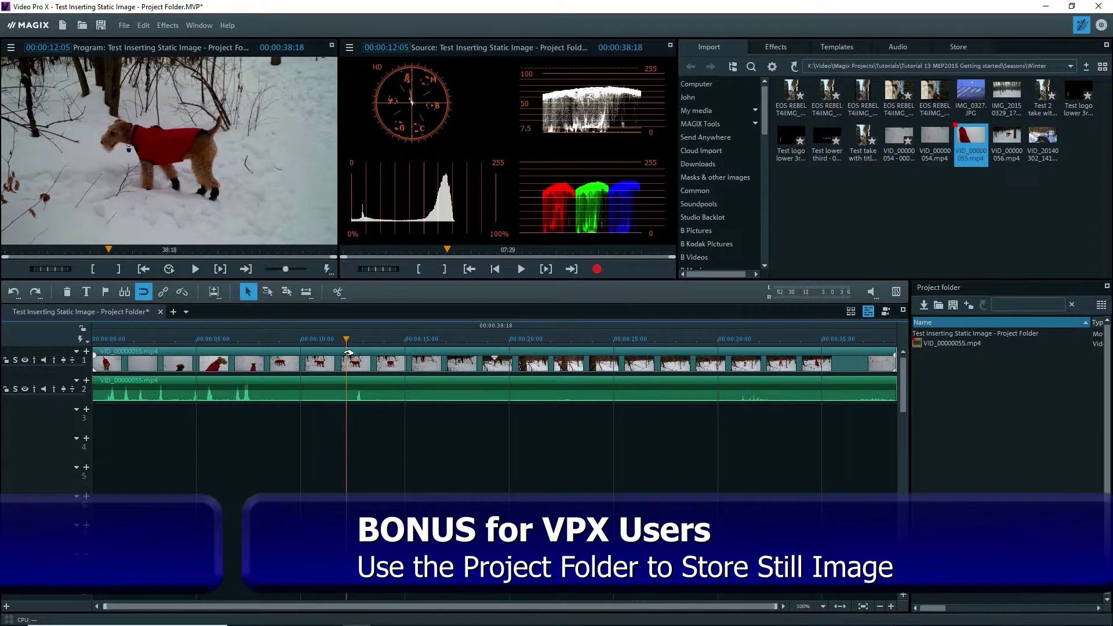
left_click(350, 358)
left_click_drag(343, 325, 466, 326)
right_click(371, 365)
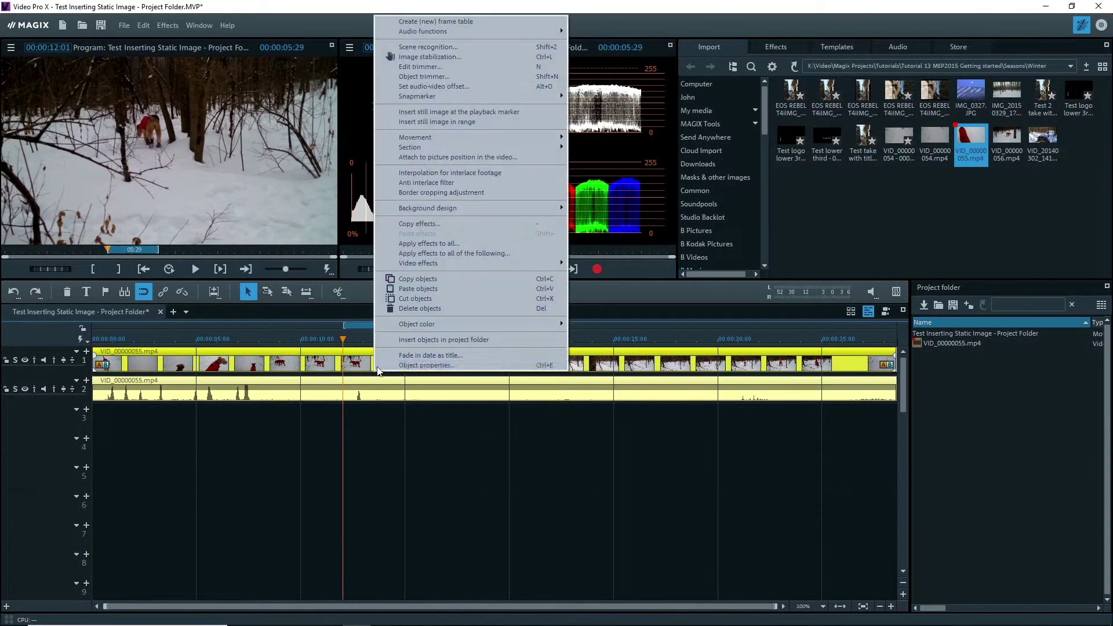
left_click(433, 122)
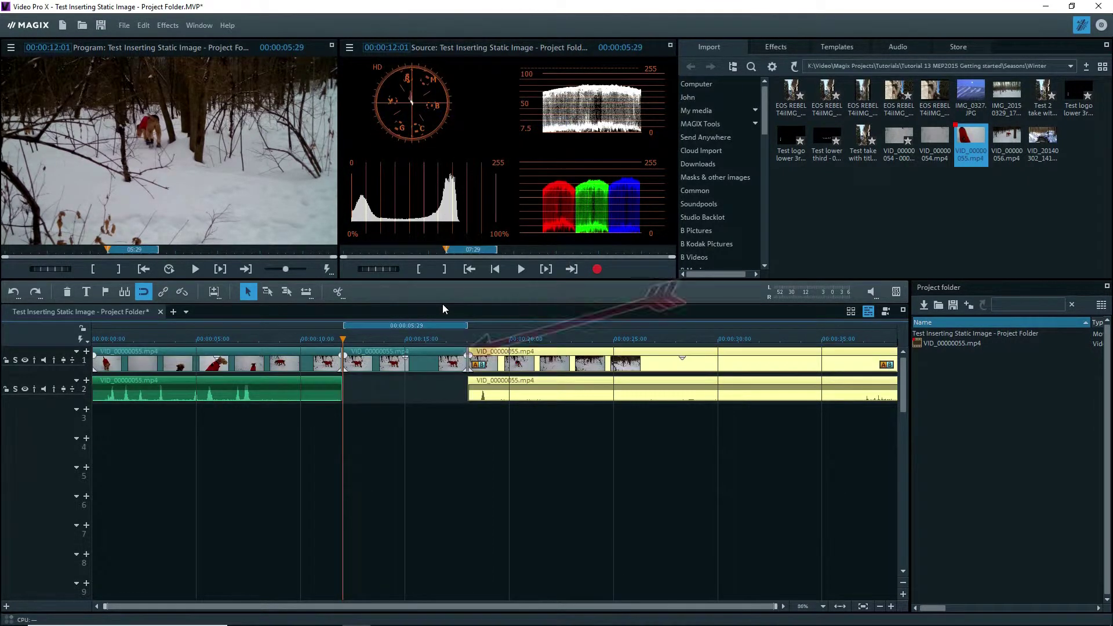
left_click(395, 364)
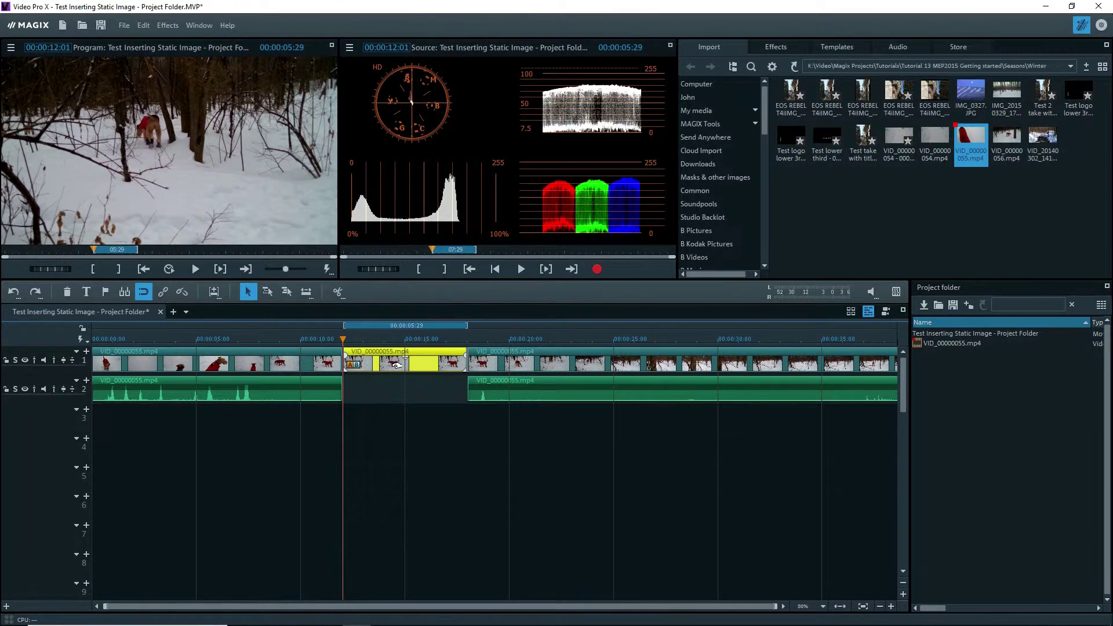
Add the still segment to the project folder, renamed 'Dog - still image'
right_click(396, 364)
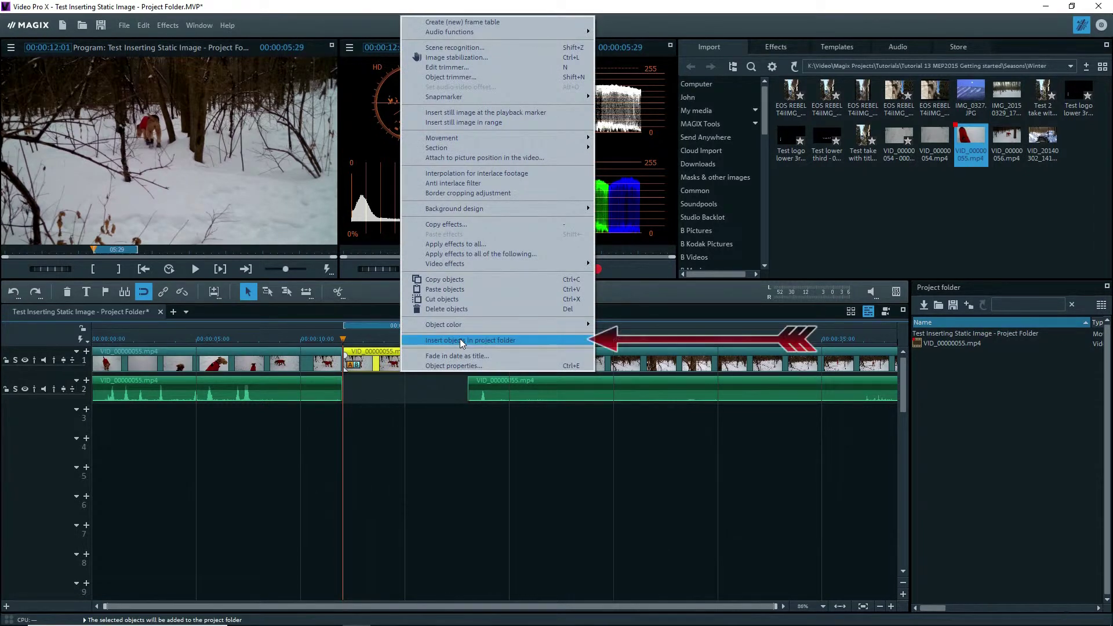
left_click(533, 339)
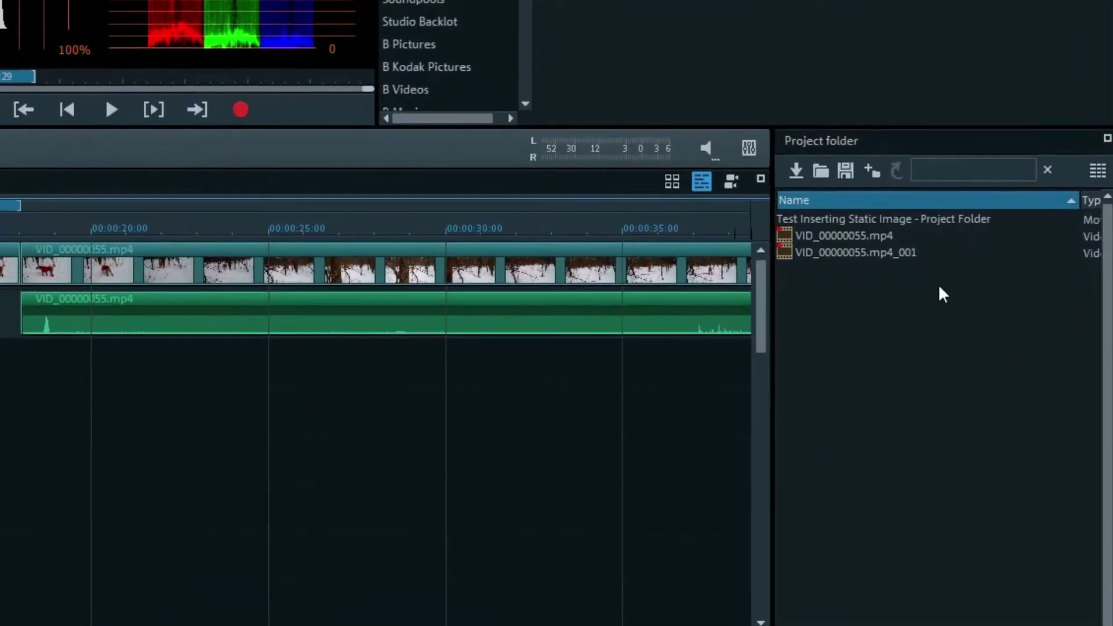
left_click(869, 253)
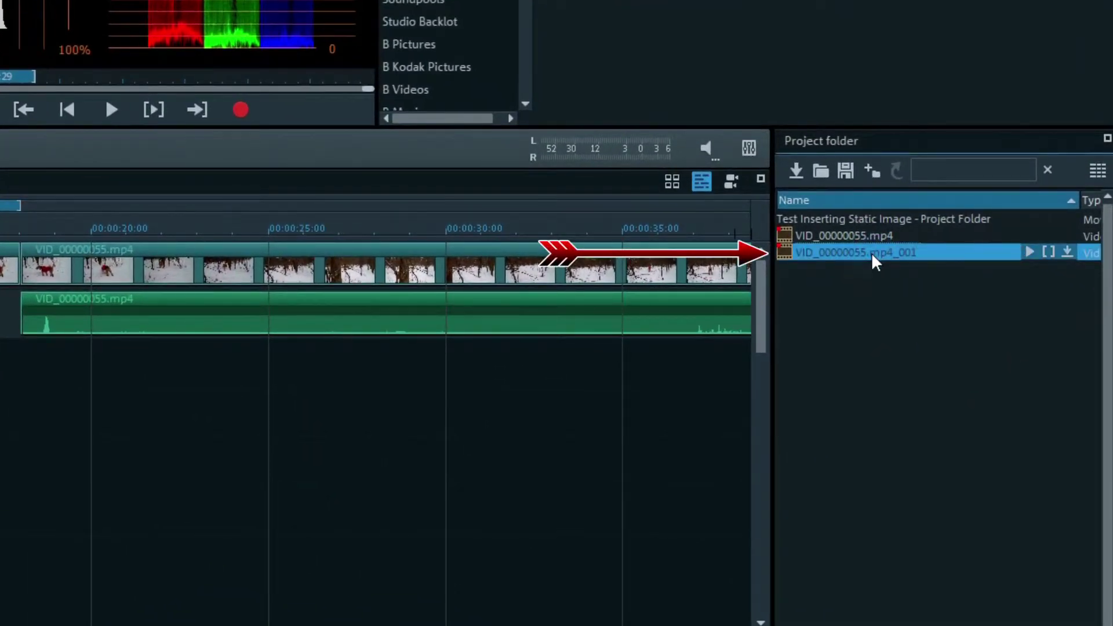
left_click(879, 251)
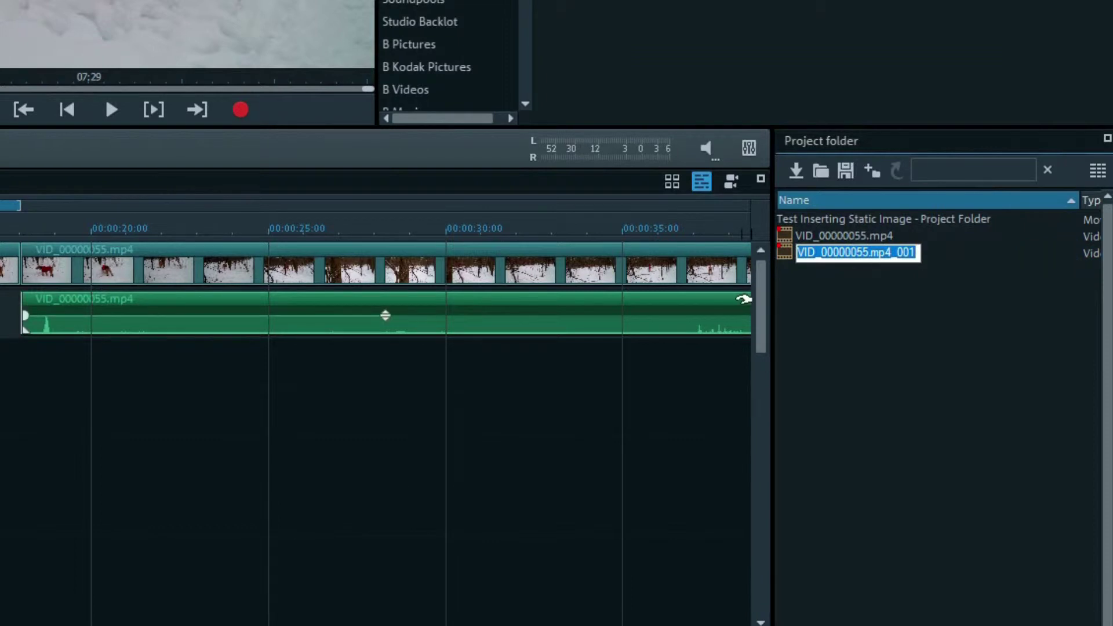
type("Dog - still image")
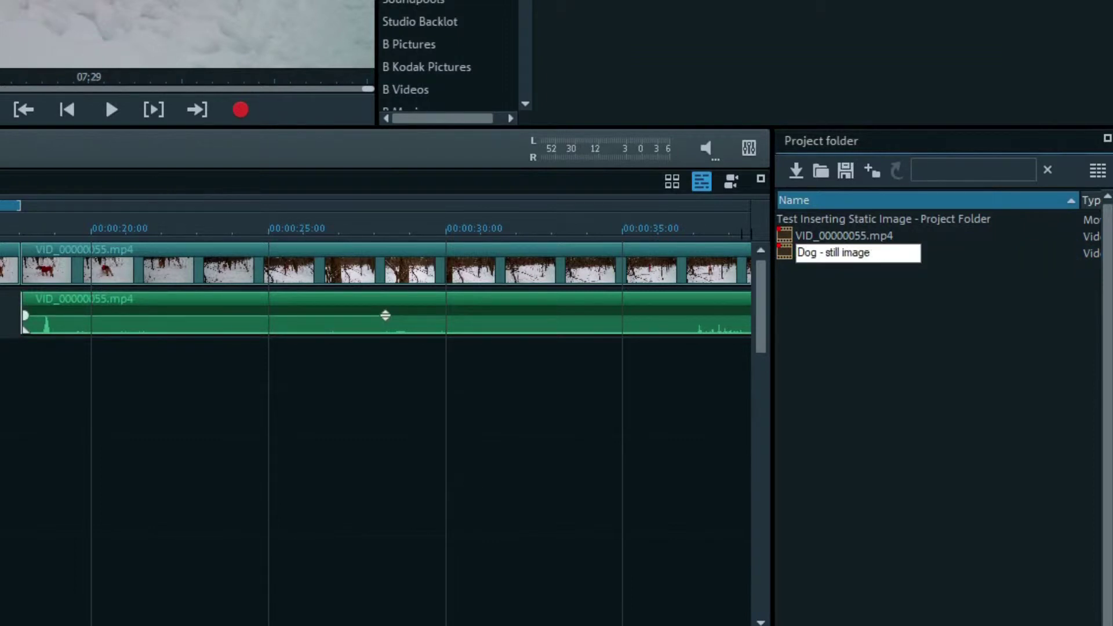
key("Return")
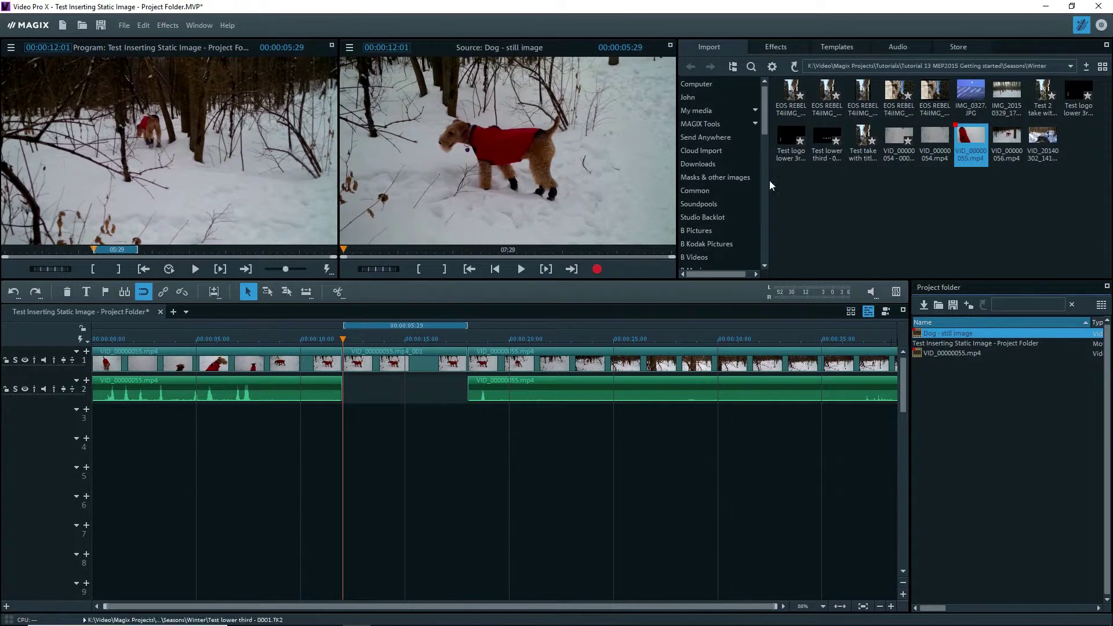
Delete the middle still-frame clip from the timeline
left_click(429, 367)
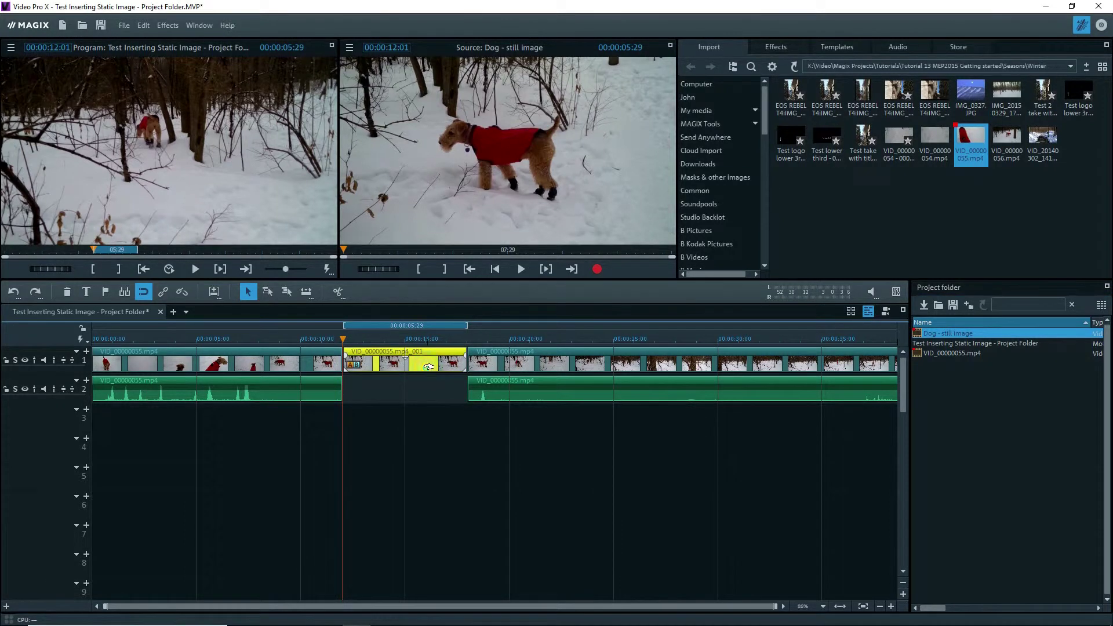
key("Delete")
scroll(437, 378, "down", 1)
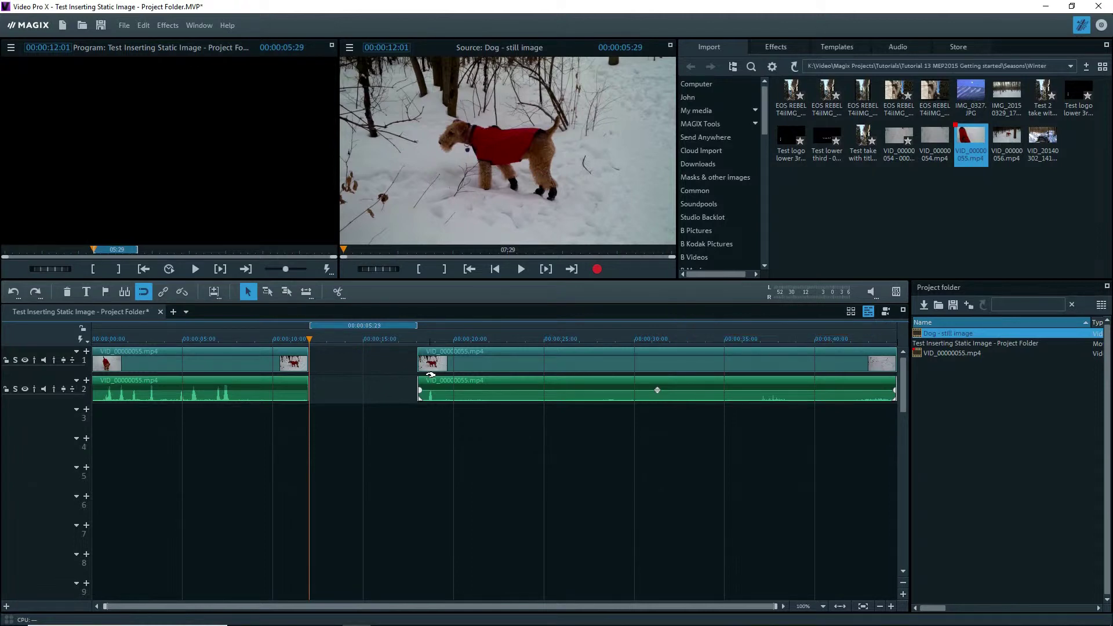
Delete the clip after the gap and extend the remaining video back to full length
left_click(513, 365)
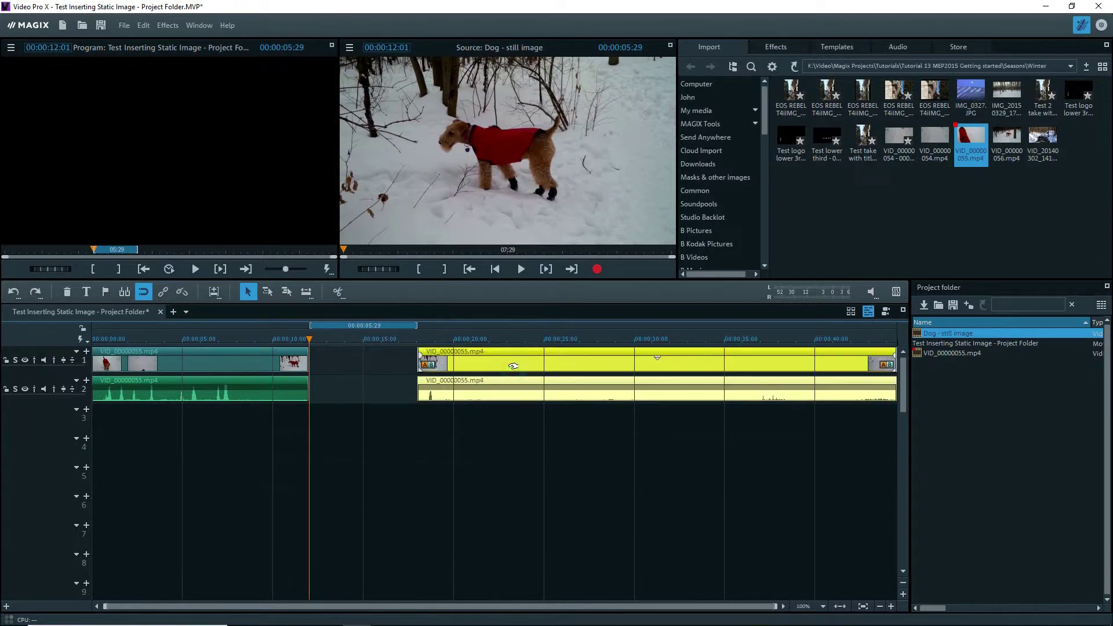
key("Delete")
left_click(302, 370)
left_click_drag(558, 371, 767, 370)
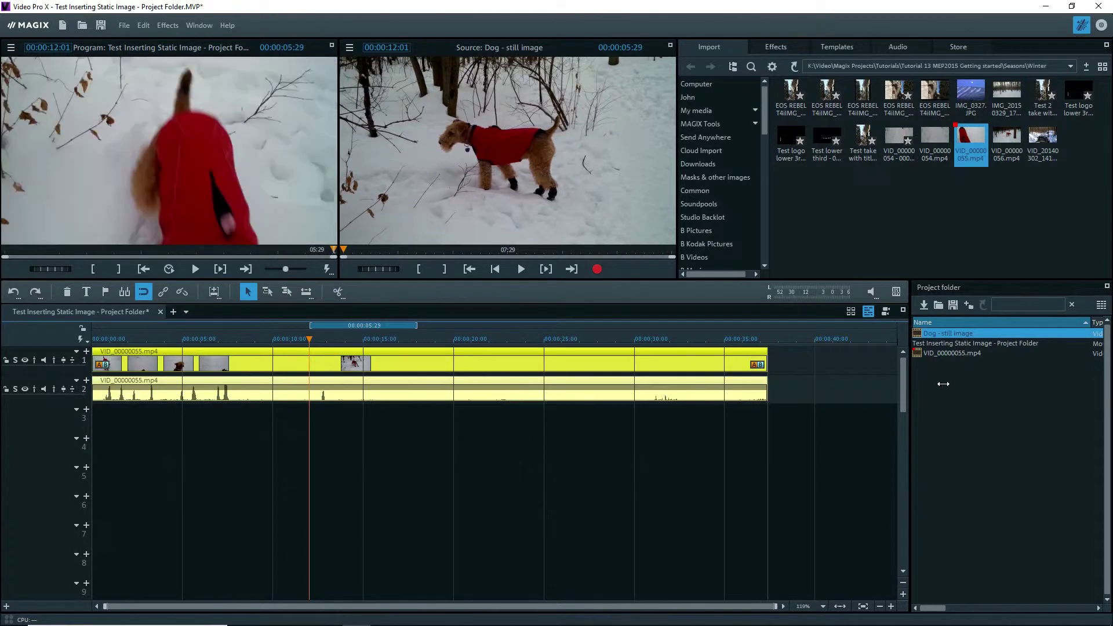
Place 'Dog - still image' from the Project folder after the video on track 1
left_click(397, 336)
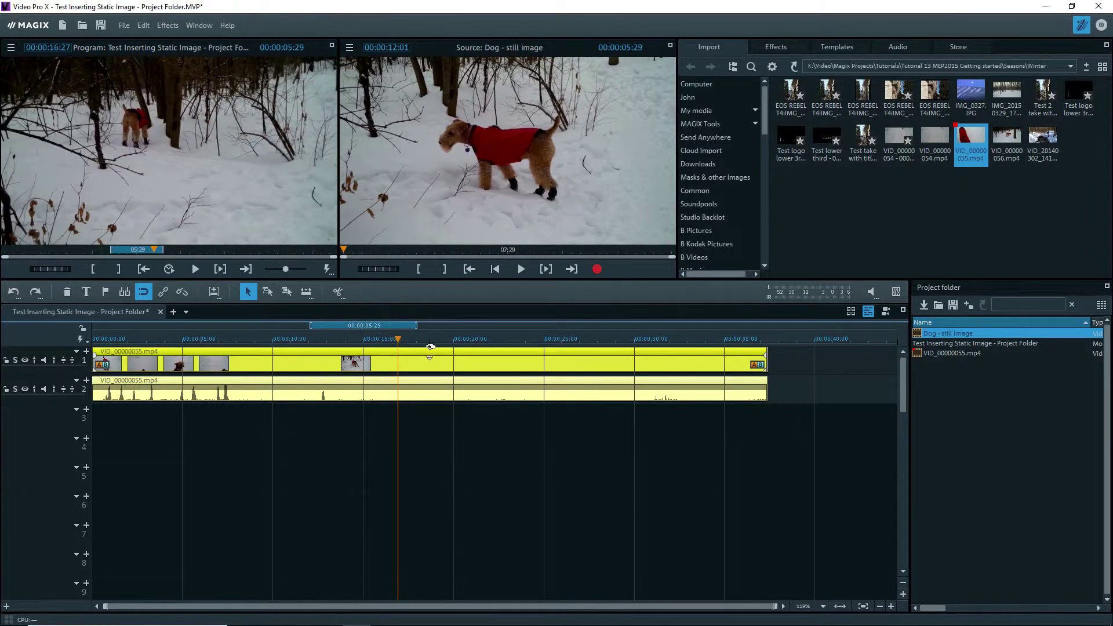
left_click(572, 324)
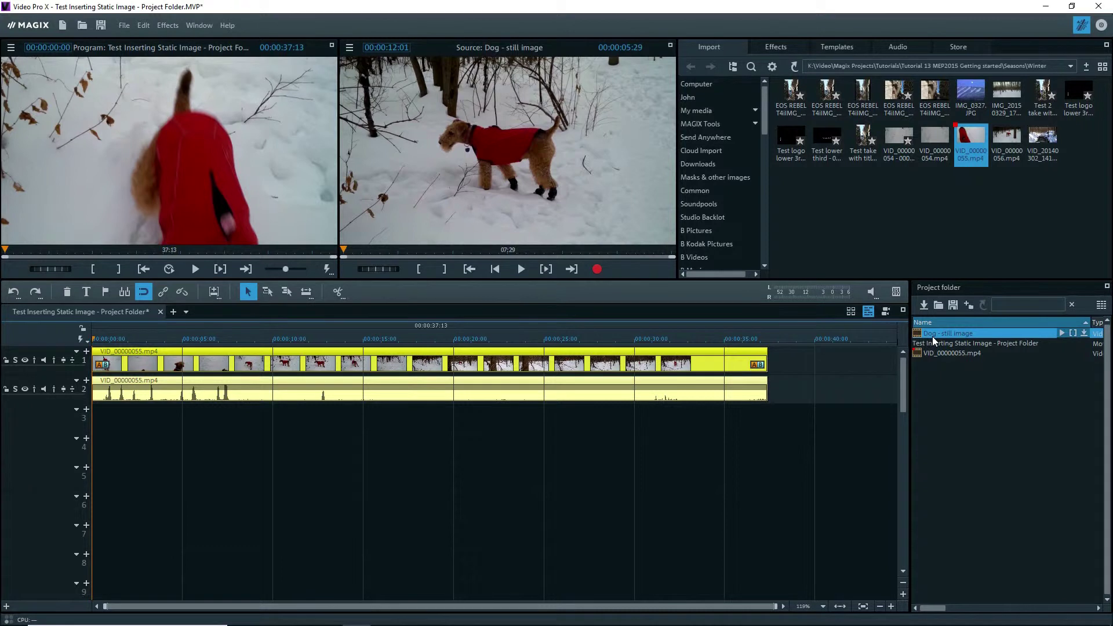
left_click_drag(934, 334, 811, 365)
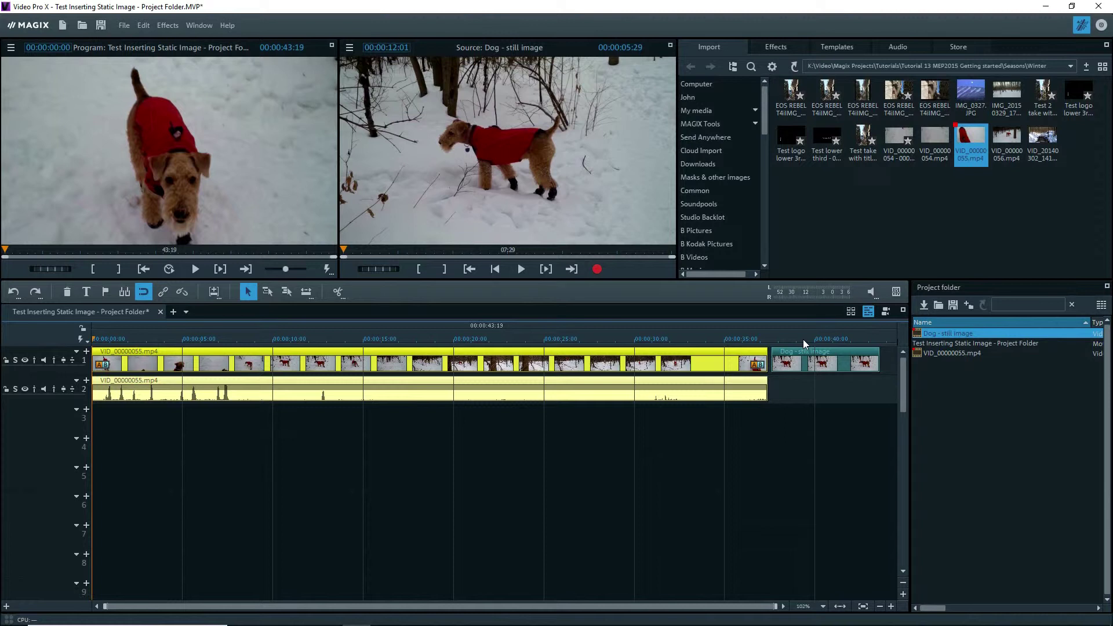
Apply the FlowTexture 2 effect to the Dog - still image clip and preview it
left_click(803, 341)
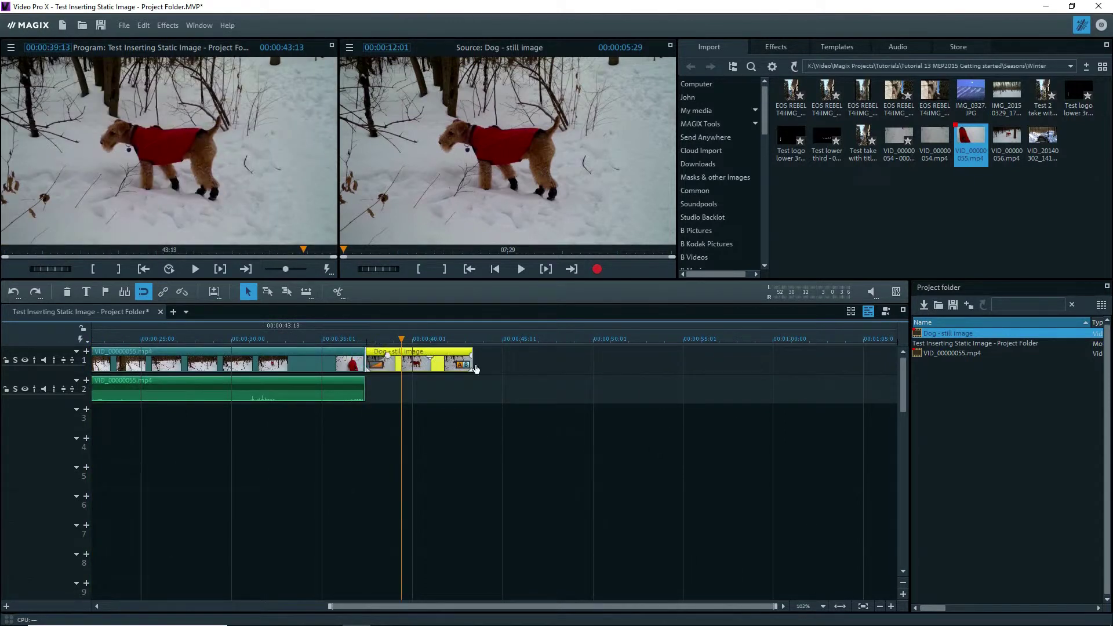
left_click(775, 46)
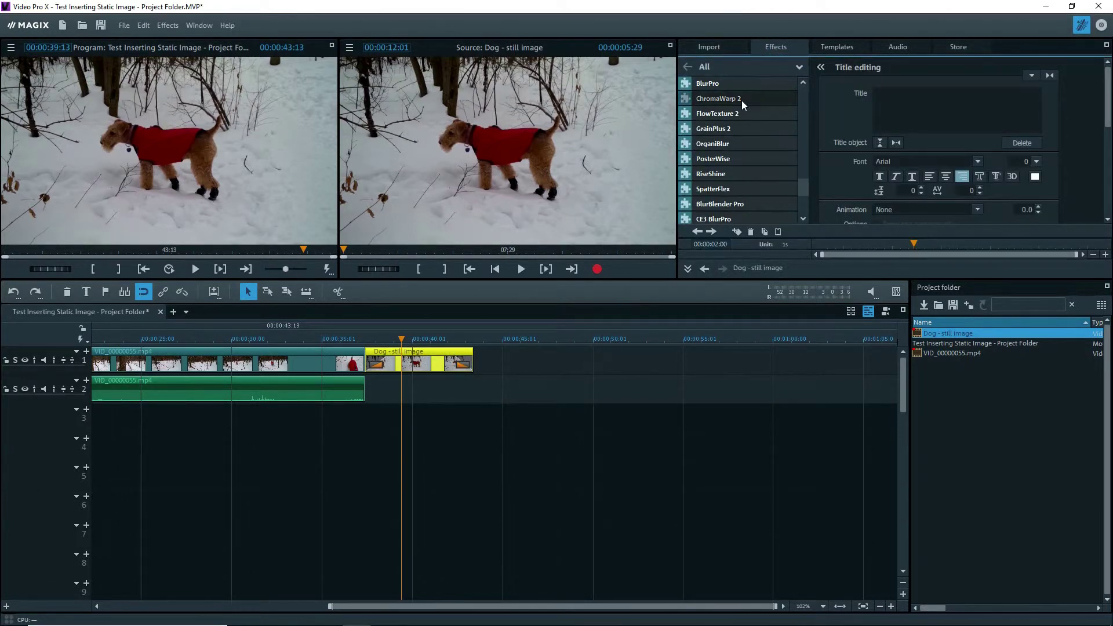
double_click(725, 113)
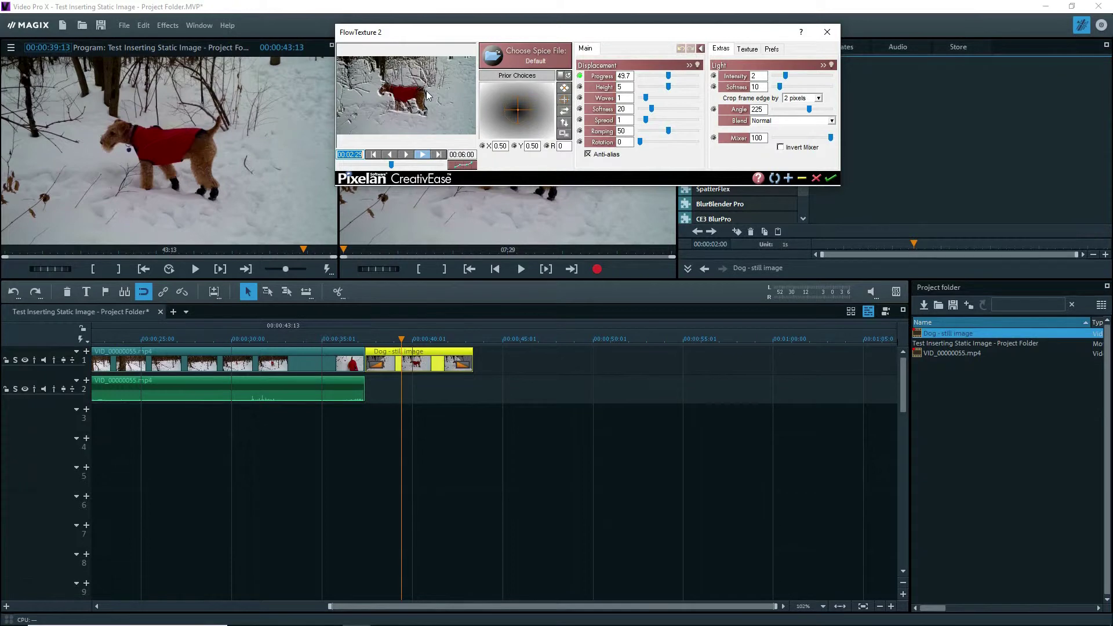
left_click(833, 180)
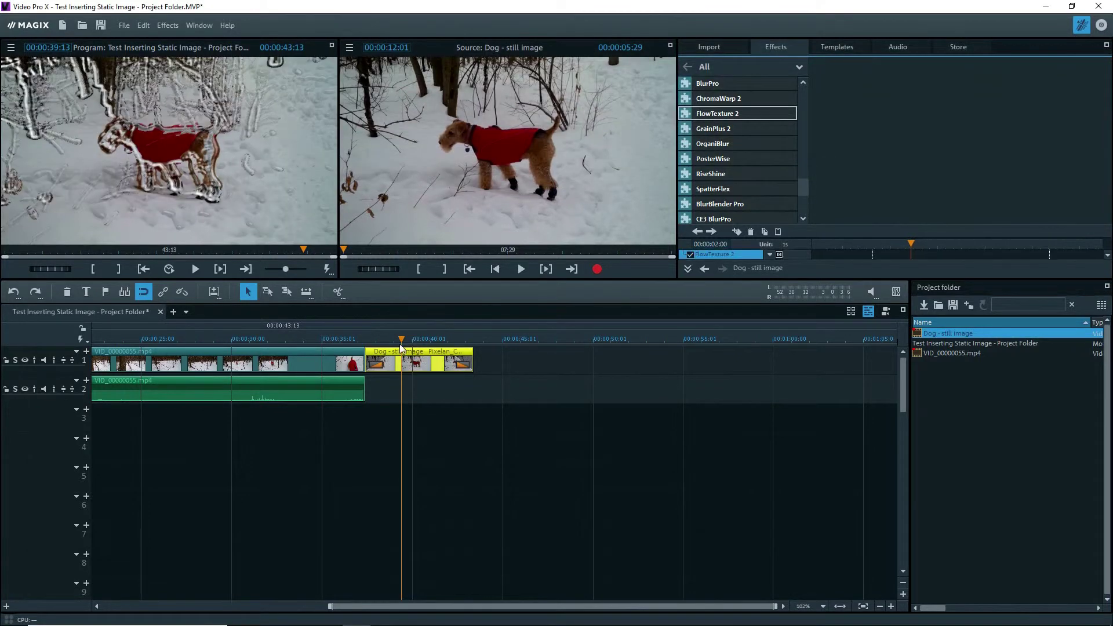
left_click(421, 339)
mouse_move(421, 340)
left_mouse_down()
mouse_move(467, 339)
mouse_move(422, 339)
mouse_move(438, 340)
left_mouse_up()
Save the effected still to the project folder as 'Dog - still image with effects', then remove the clip
right_click(426, 365)
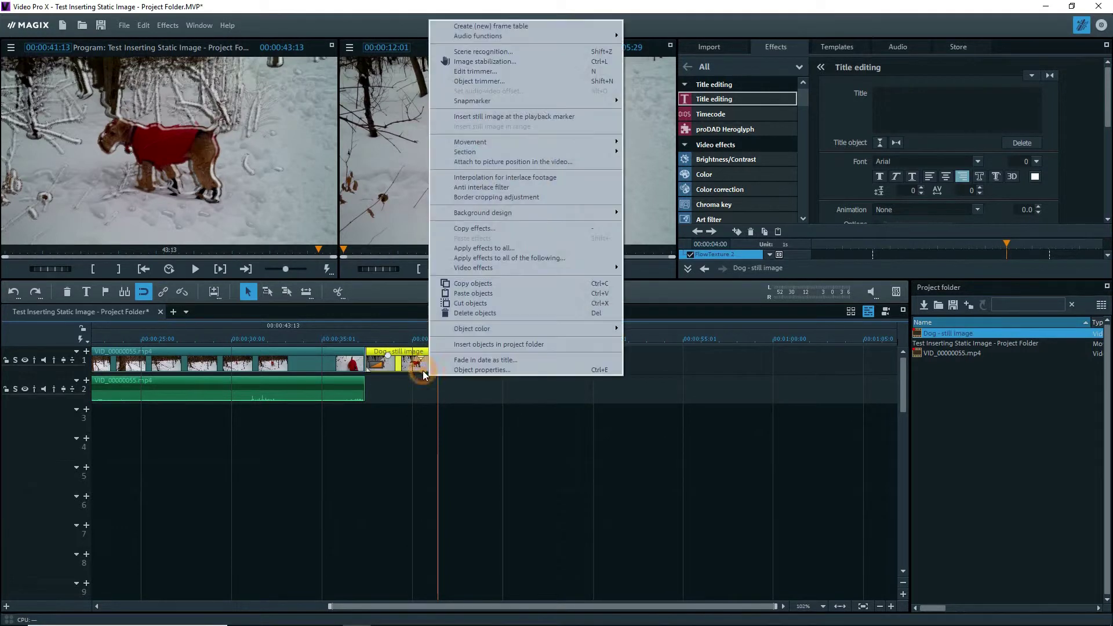
left_click(480, 344)
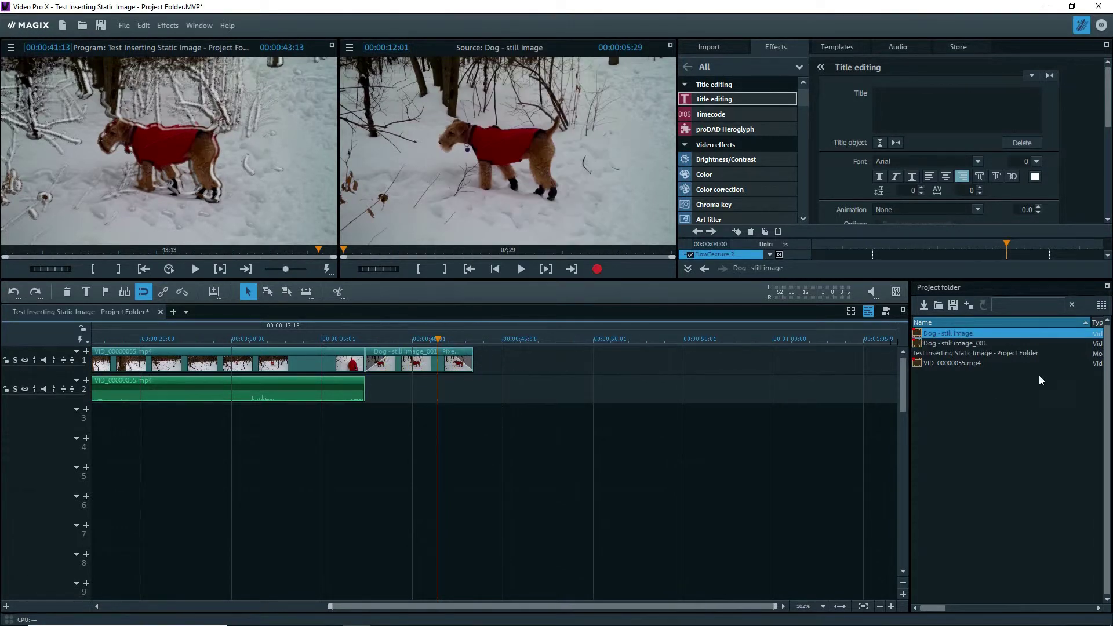
left_click(969, 344)
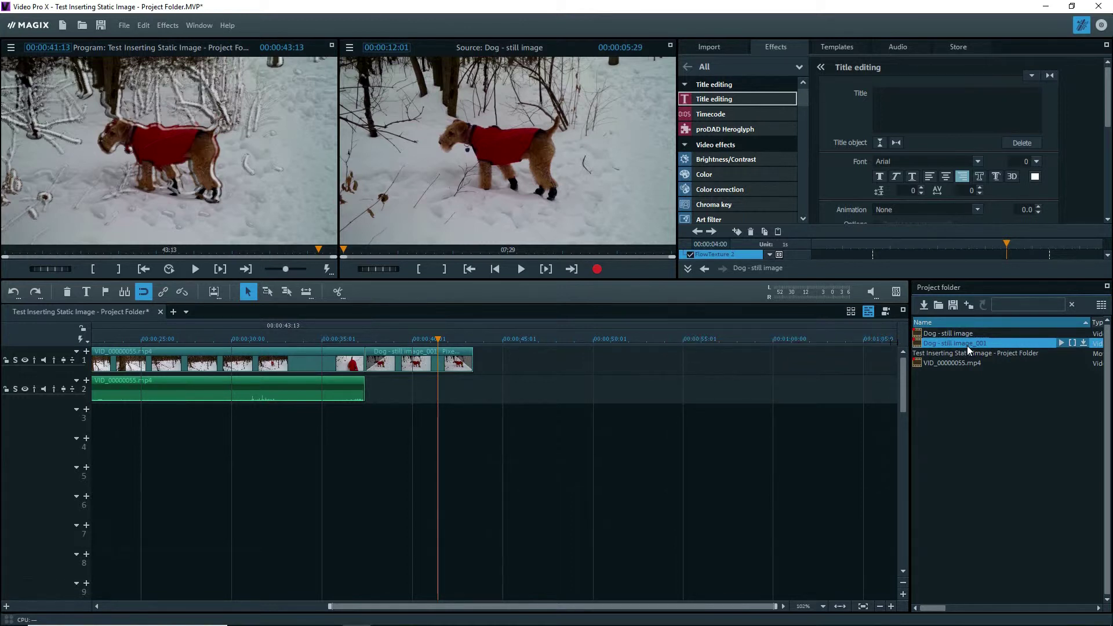
left_click(967, 346)
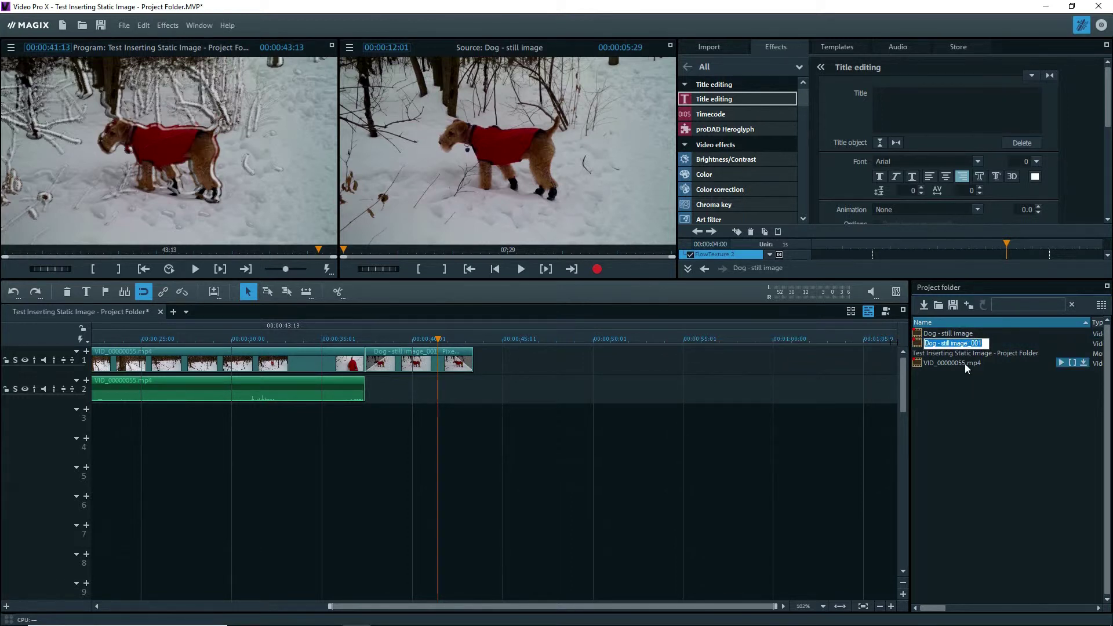
left_click(986, 344)
key("BackSpace")
key("BackSpace")
key("BackSpace")
key("BackSpace")
type("image w")
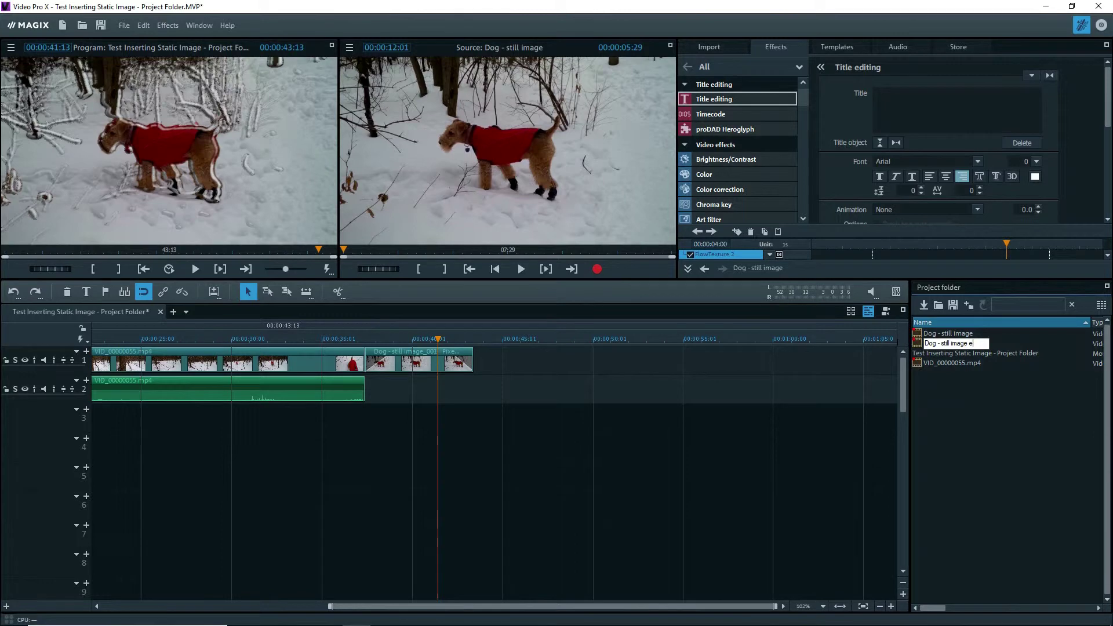
type("ith effects")
key("Return")
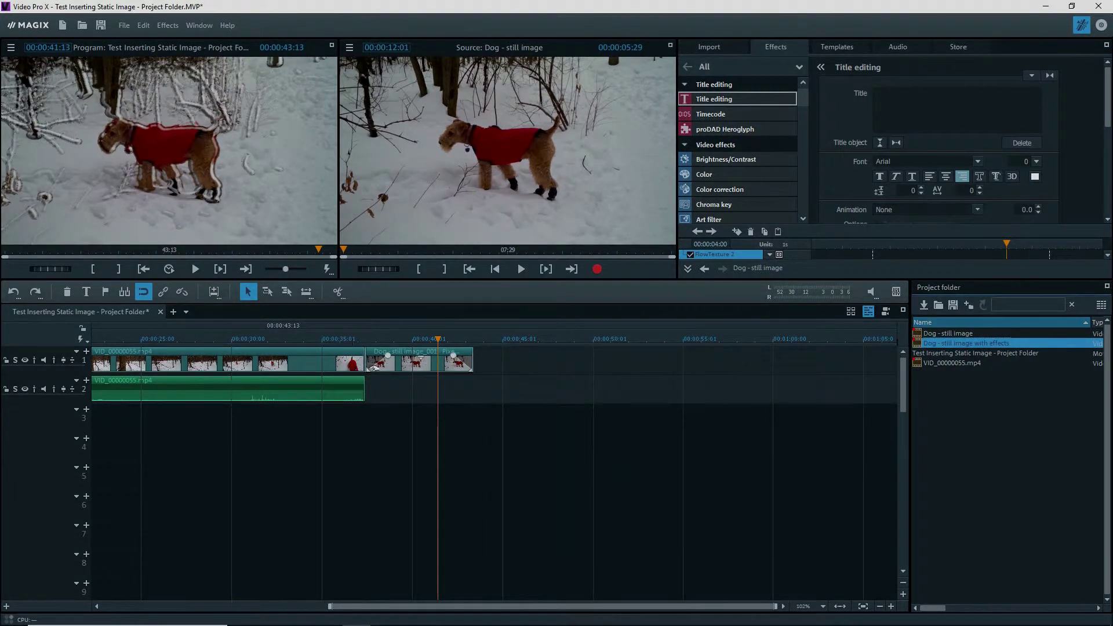
left_click(393, 364)
key("Delete")
Add VID_00000054.mp4 to tracks 1 and 2 after the first video
left_click(725, 48)
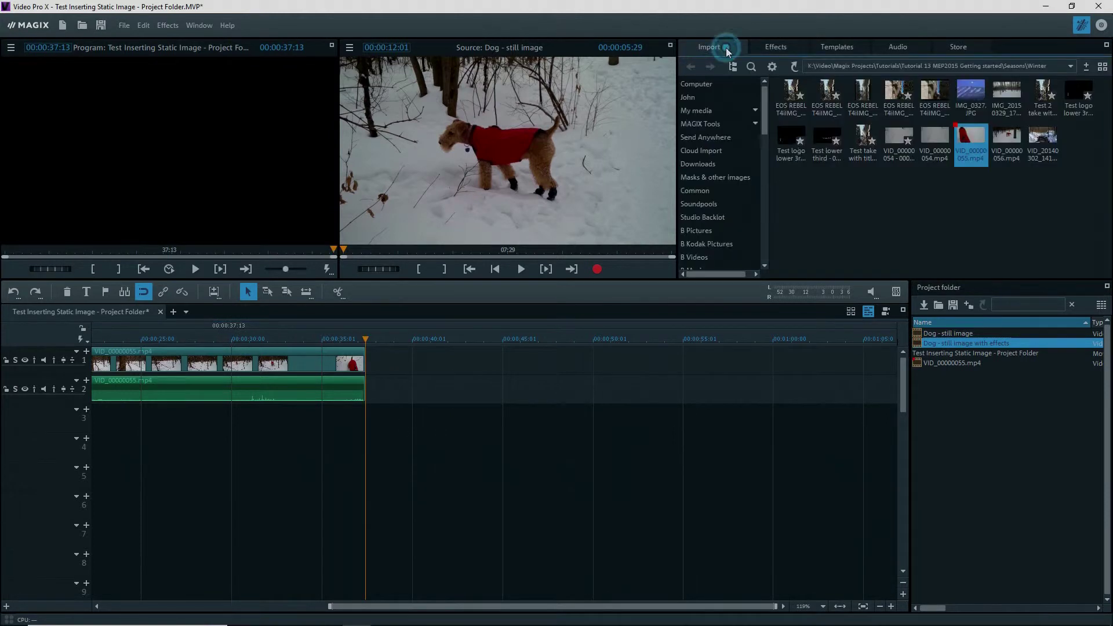
left_click(931, 133)
left_click_drag(930, 133, 610, 359)
left_click_drag(657, 318, 626, 366)
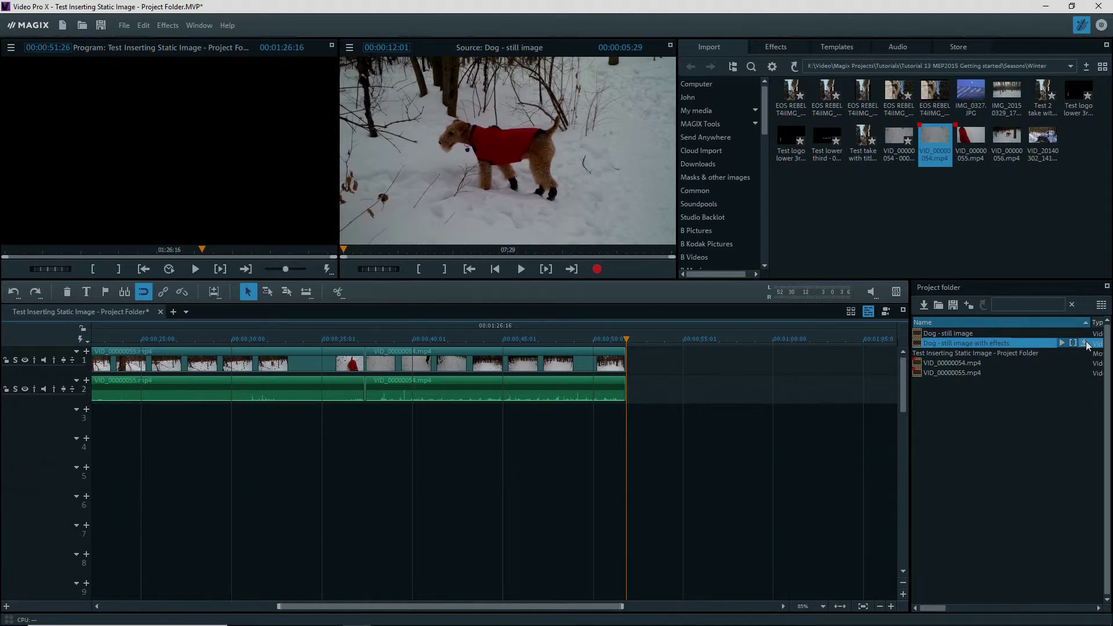
Insert 'Dog - still image with effects', then the plain 'Dog - still image' after it on track 1
left_click(1085, 343)
left_click(656, 339)
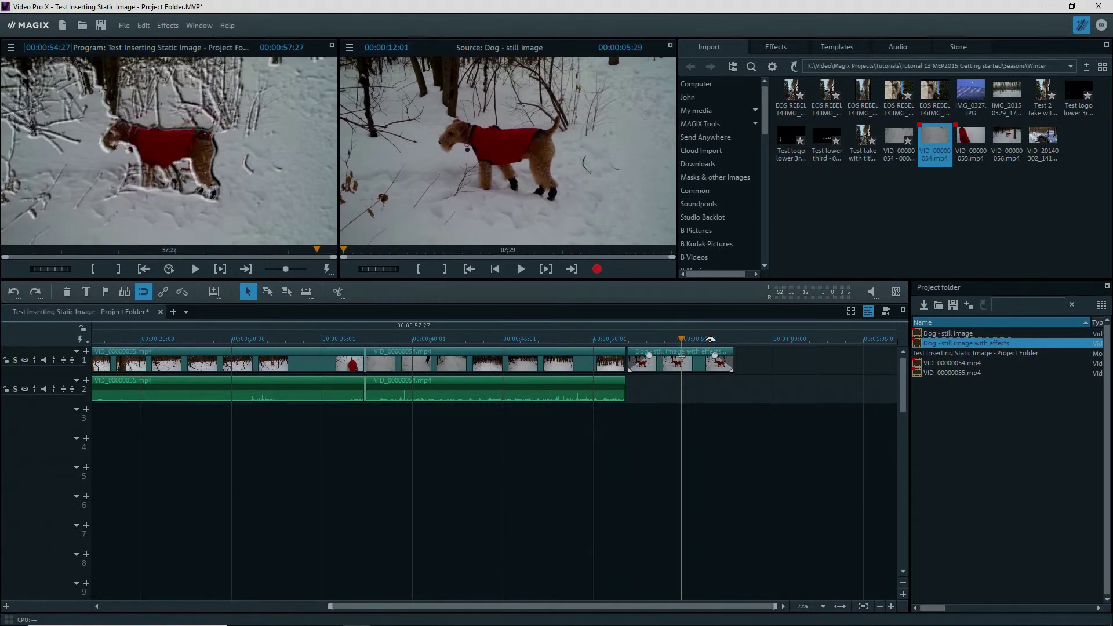
left_click(936, 334)
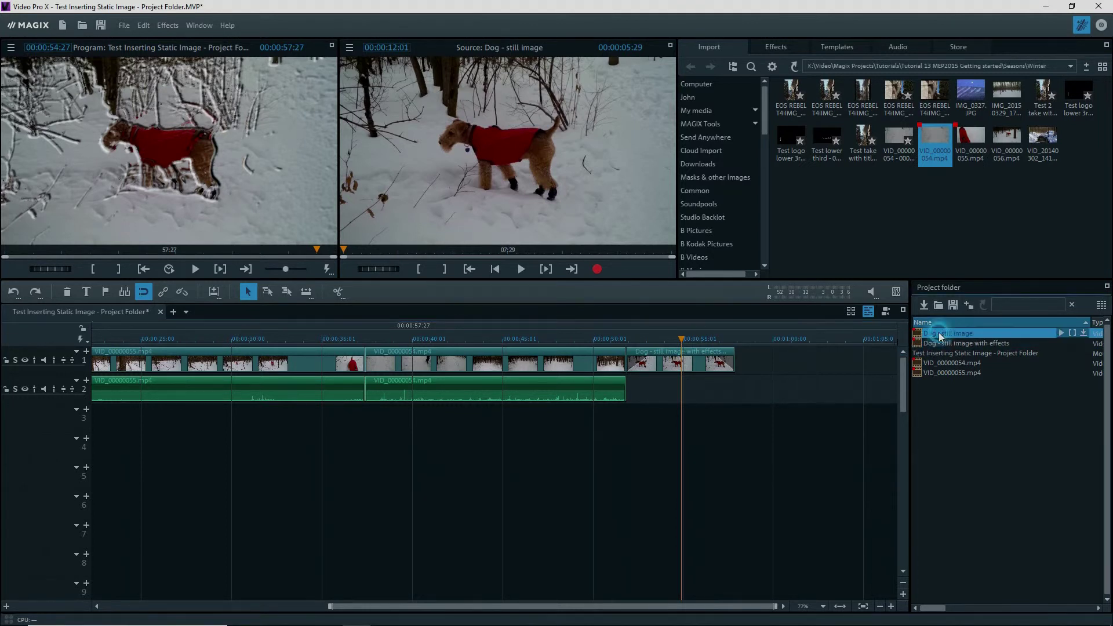
left_click(1085, 335)
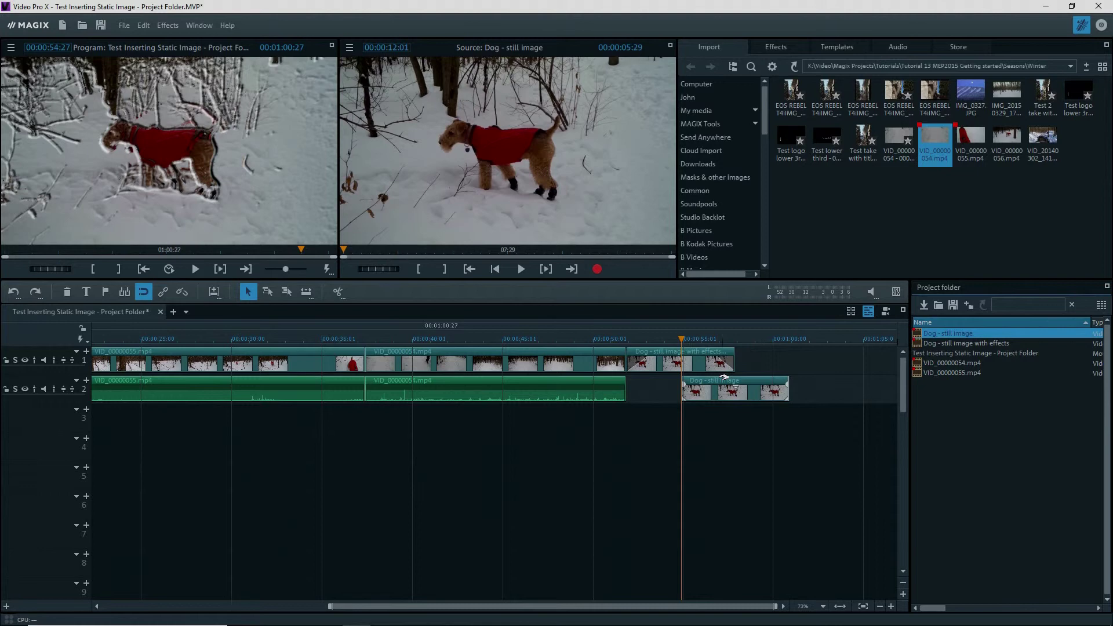
left_click_drag(724, 377, 777, 360)
left_click(770, 339)
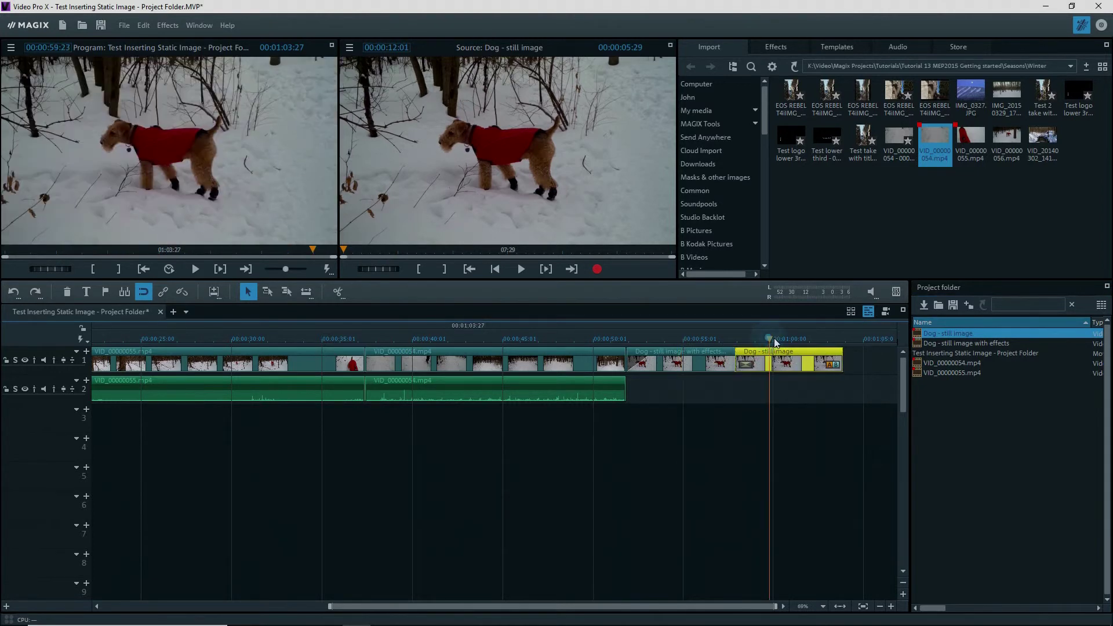
mouse_move(765, 336)
left_mouse_down()
mouse_move(750, 337)
mouse_move(783, 338)
left_mouse_up()
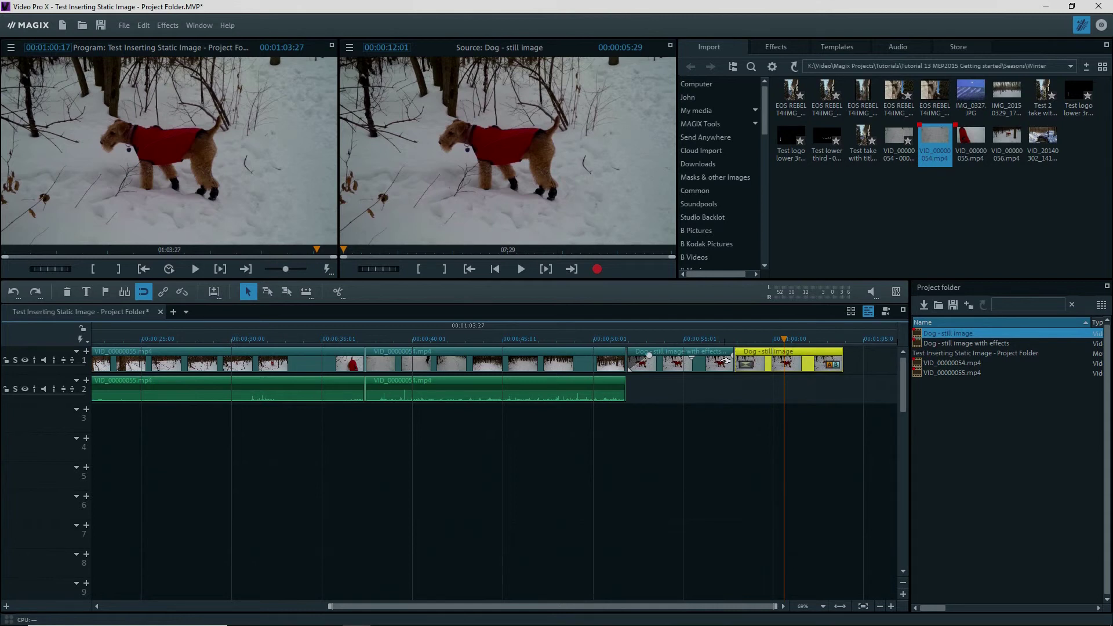